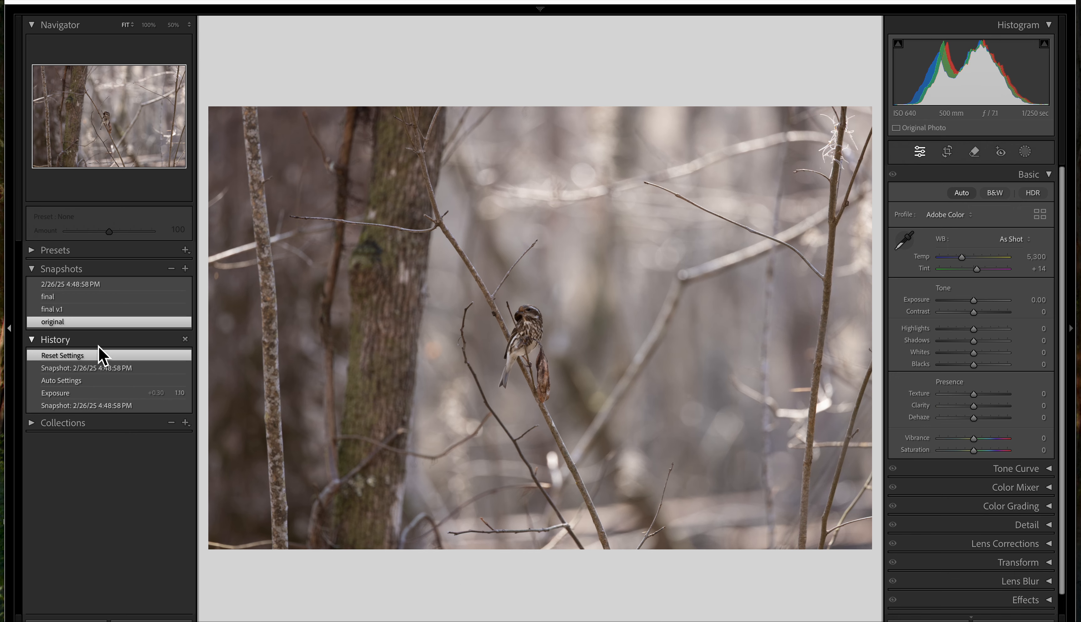
Apply the 2/26/25 4:48:58 PM snapshot to the photo and review its Basic adjustments
click(112, 287)
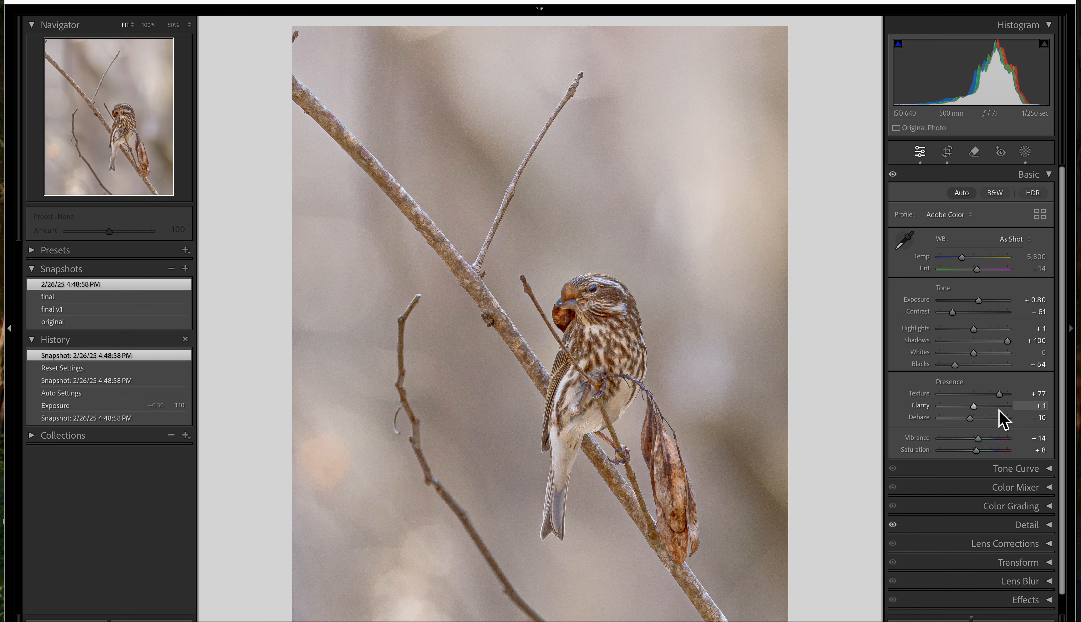
scroll(1004, 421, down, 1)
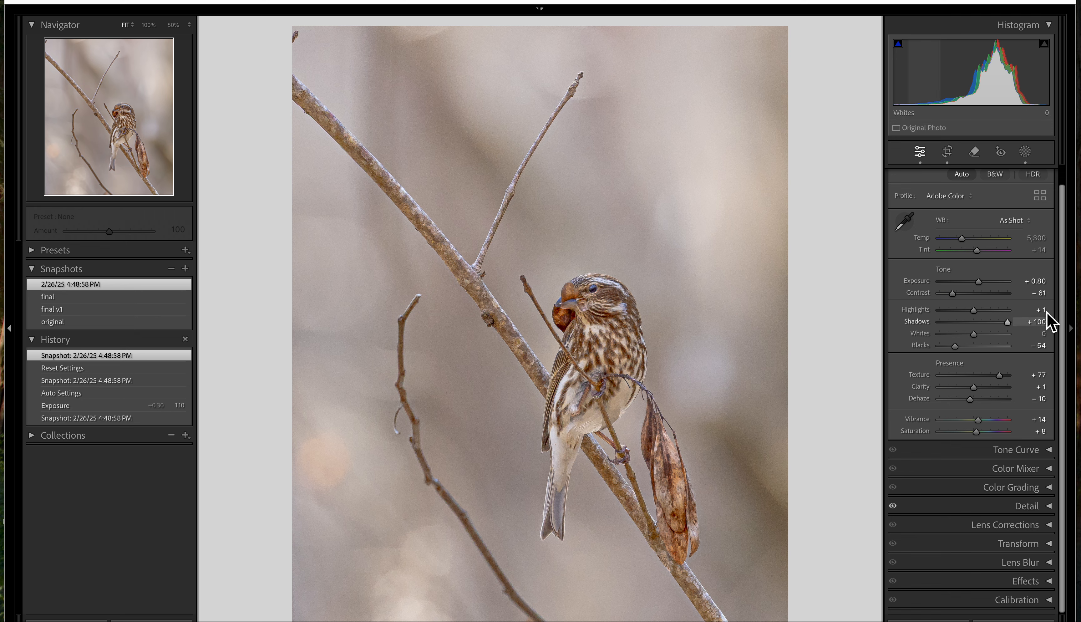
drag(1066, 282, 1071, 248)
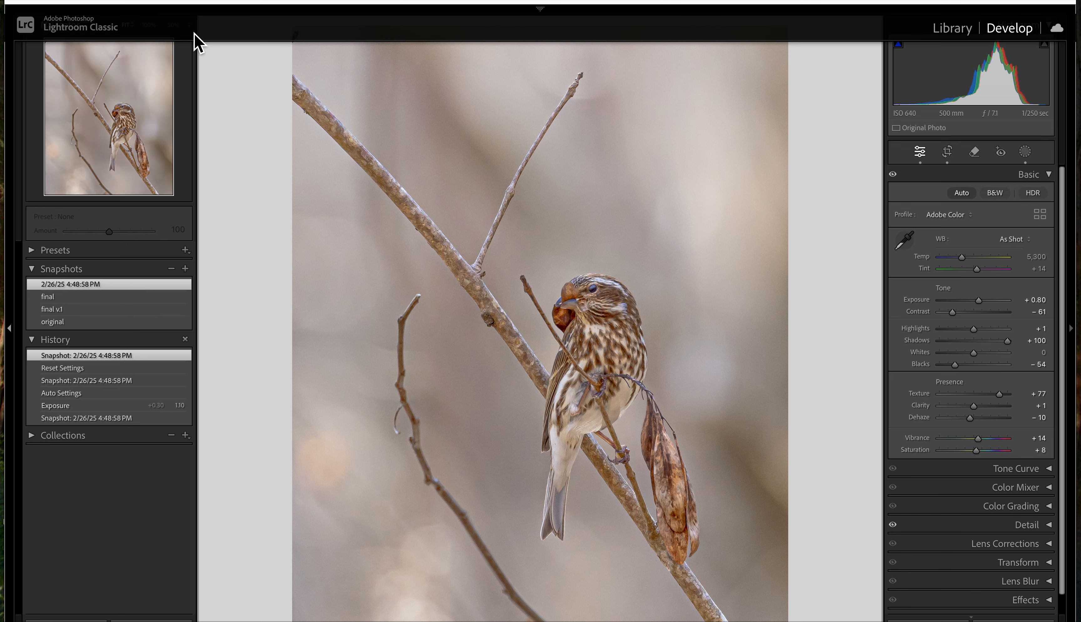
View the photo at 33% zoom and at a larger zoom level
click(189, 24)
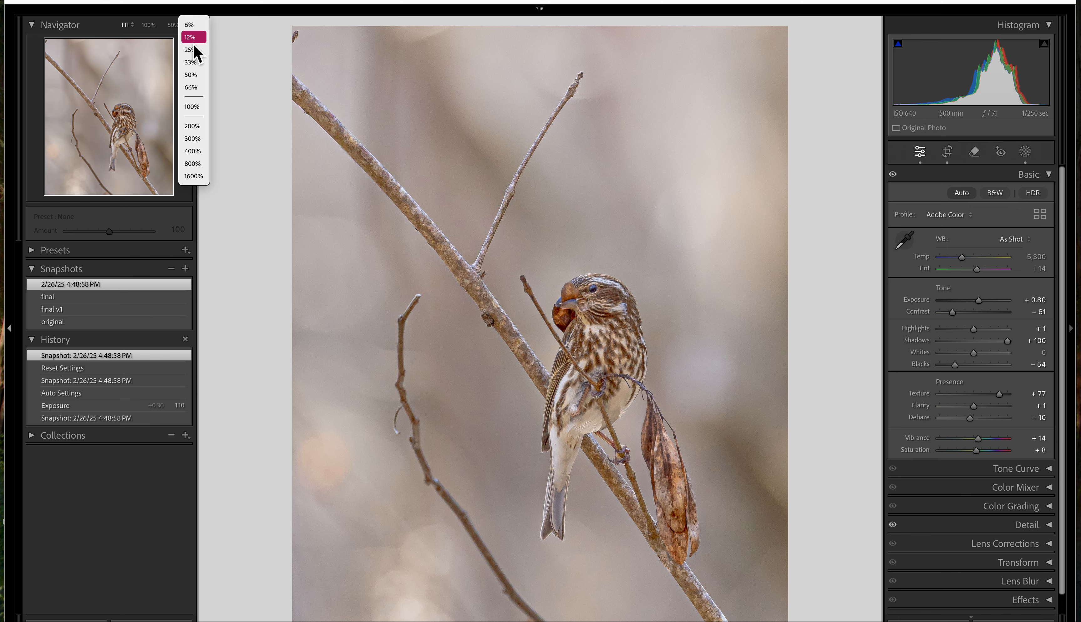
click(193, 63)
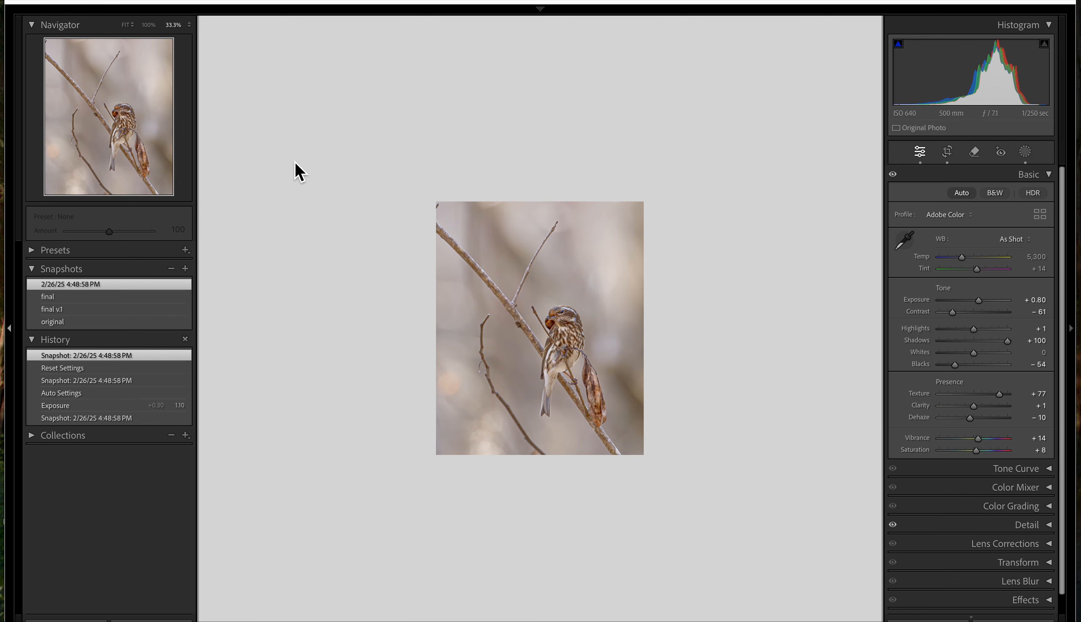
click(192, 25)
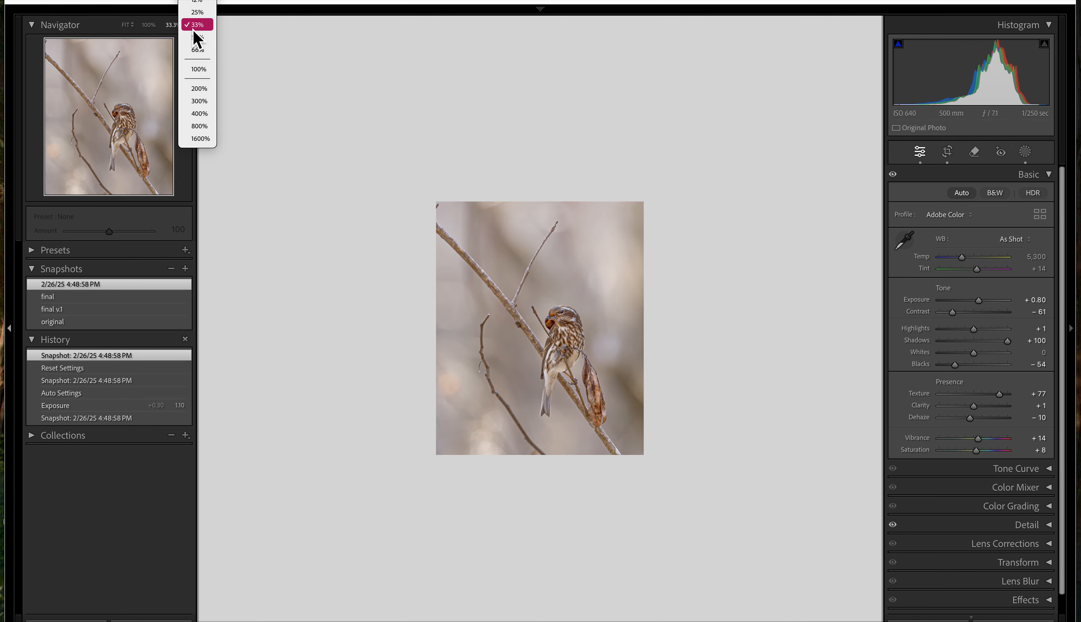
click(193, 43)
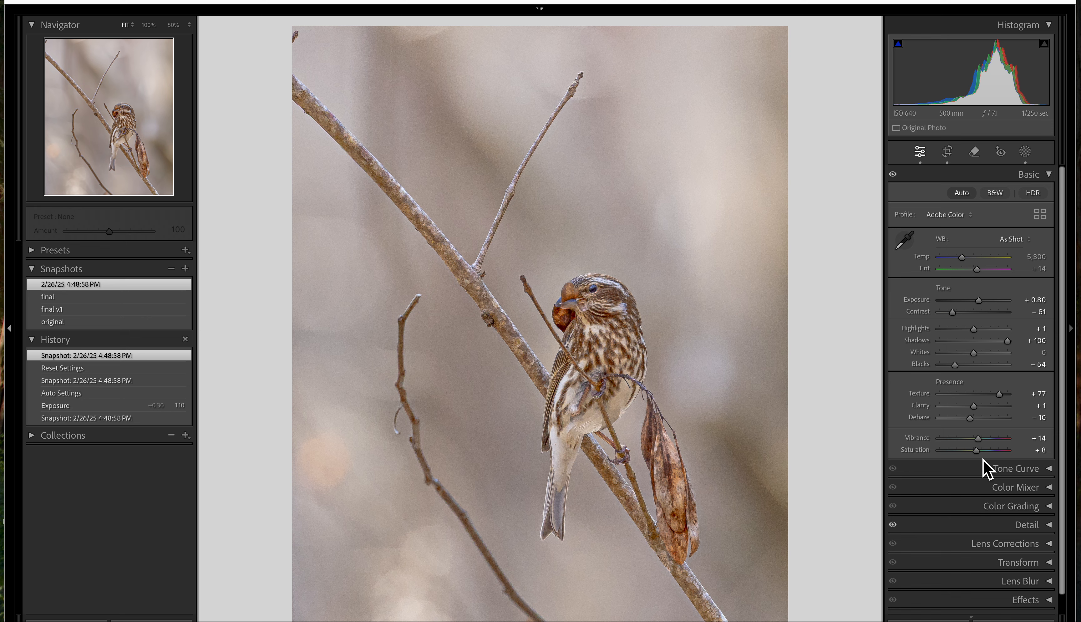
Create a new mask that selects the background and subtract the subject from it
click(1025, 154)
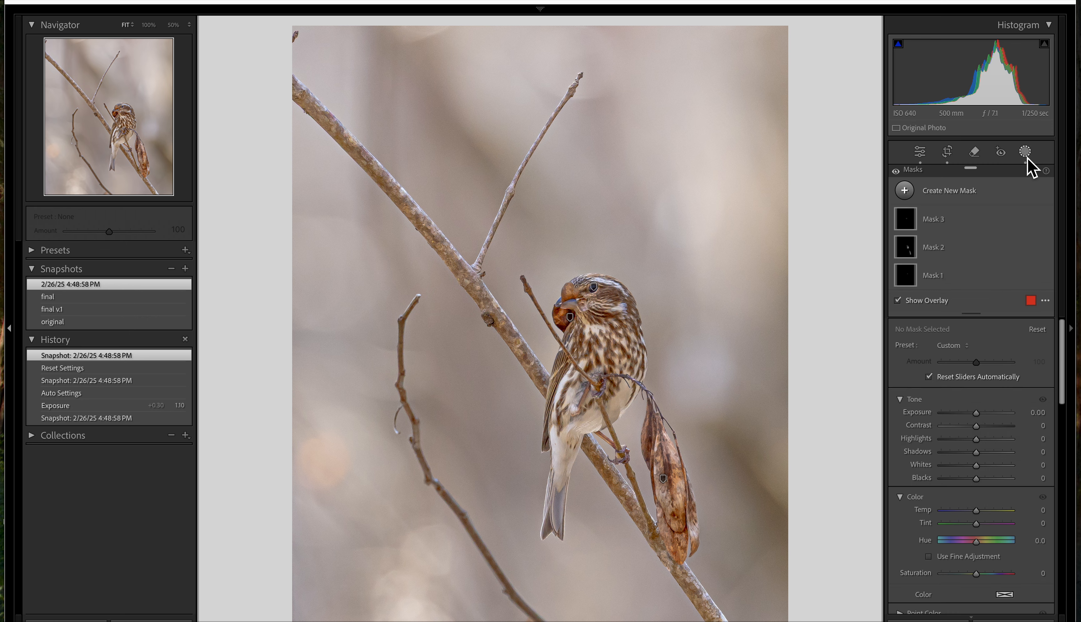
click(969, 193)
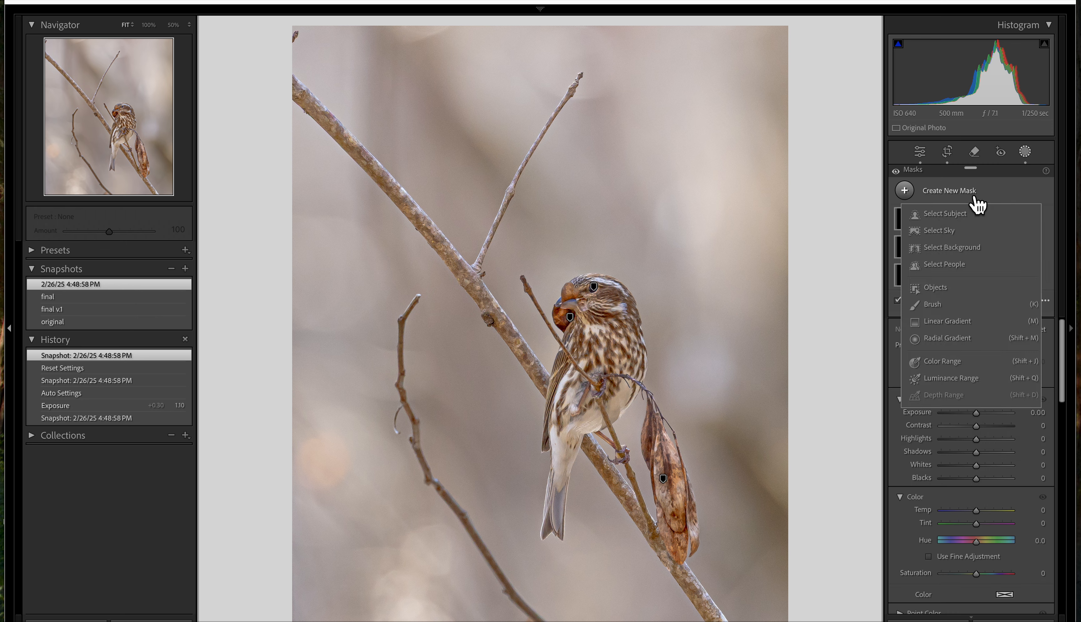
click(973, 251)
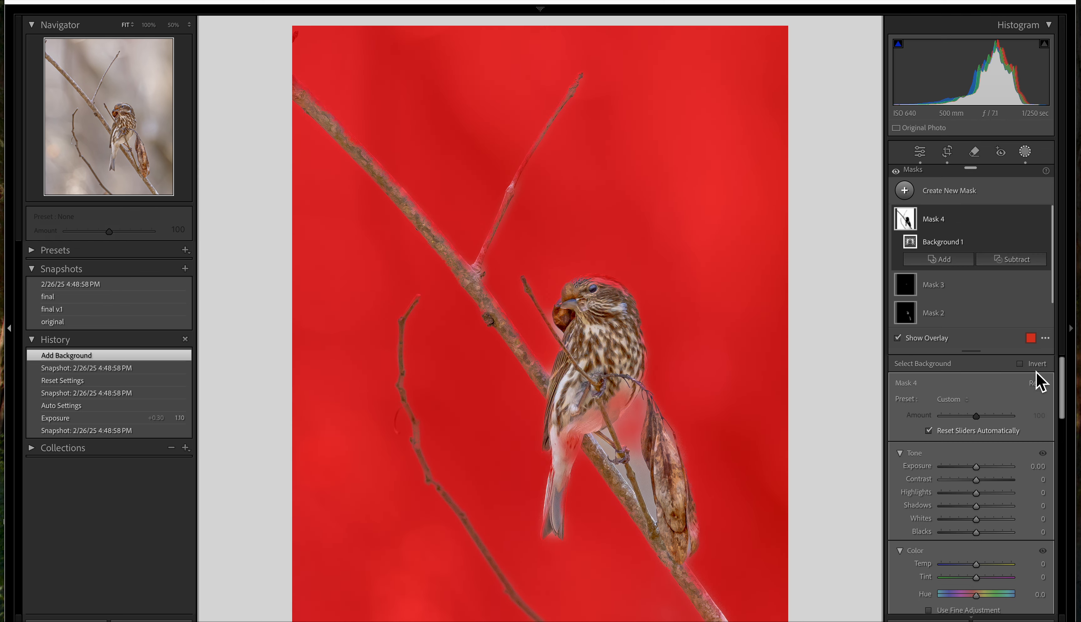
click(1020, 264)
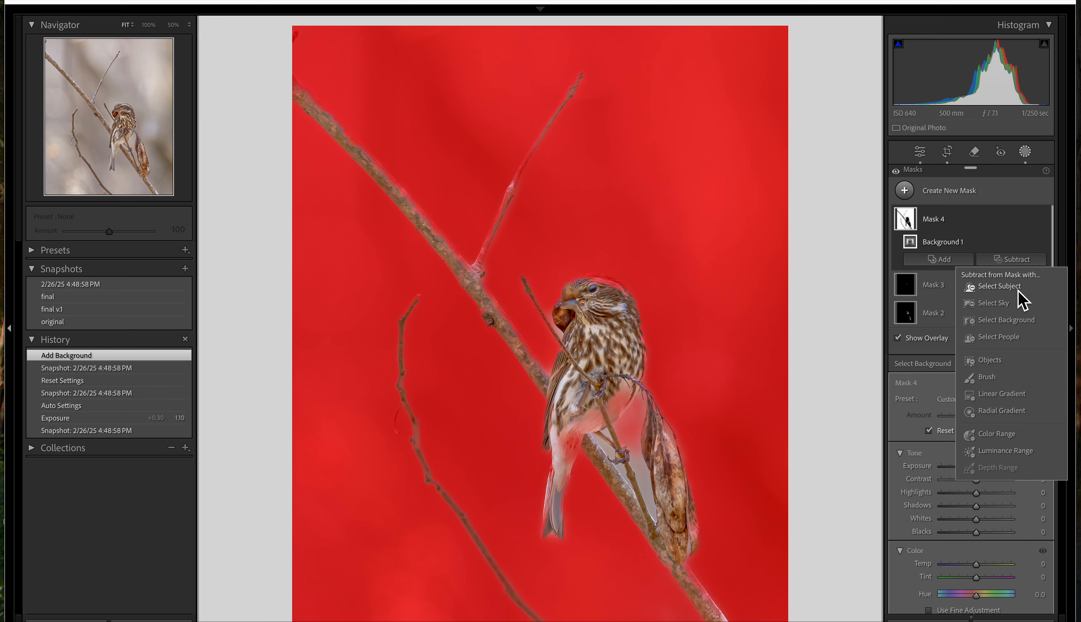
click(999, 287)
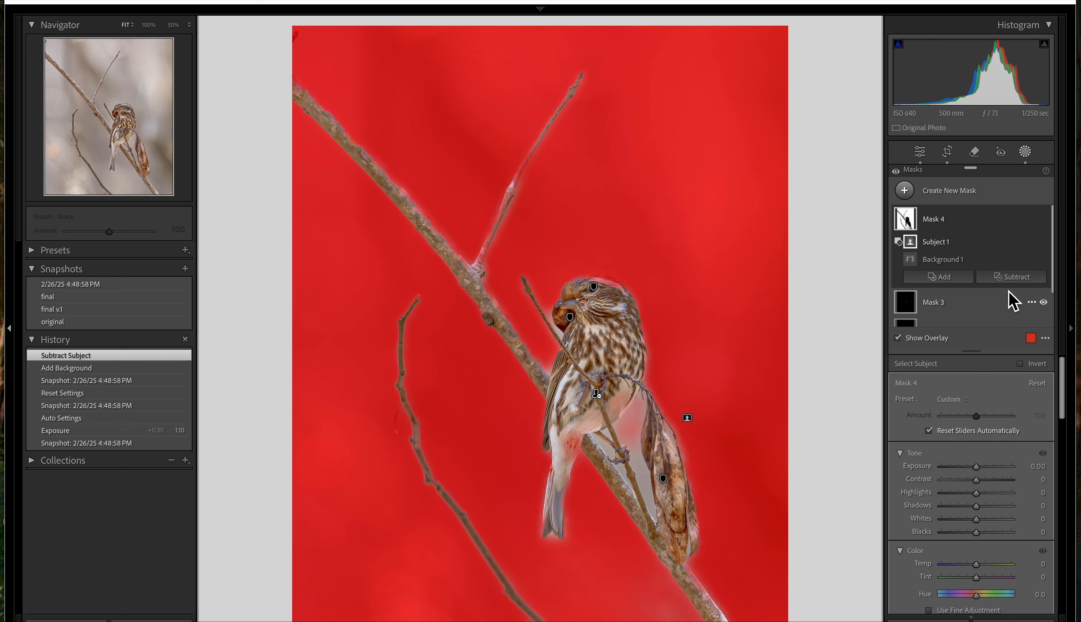
Hide the mask overlay and warm the masked background, setting Temp to 44 and Tint to 56
scroll(1001, 428, down, 2)
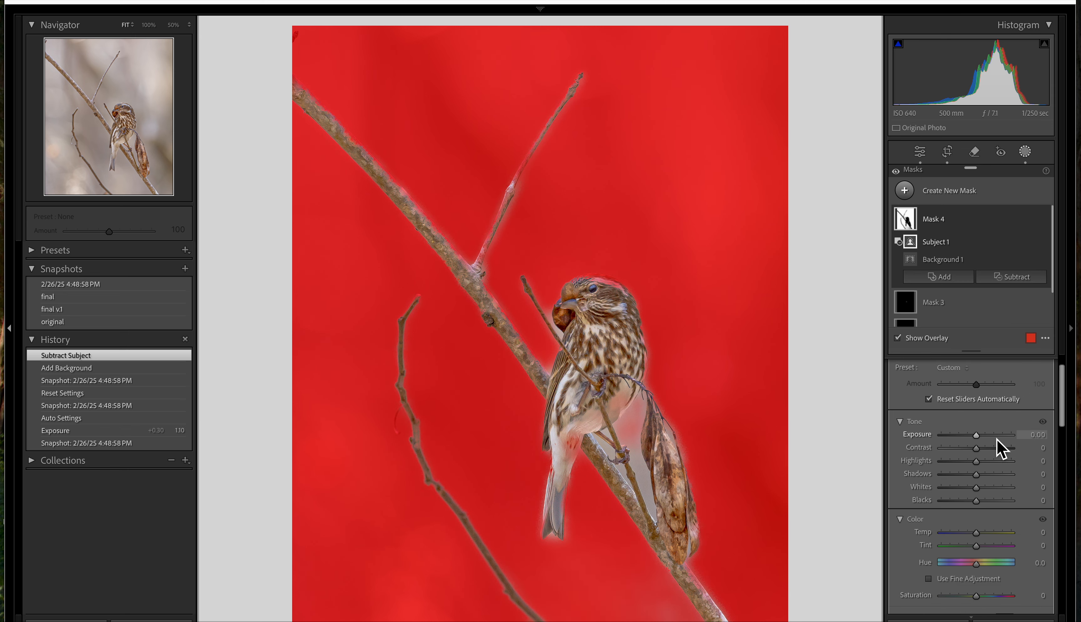
scroll(1000, 450, down, 3)
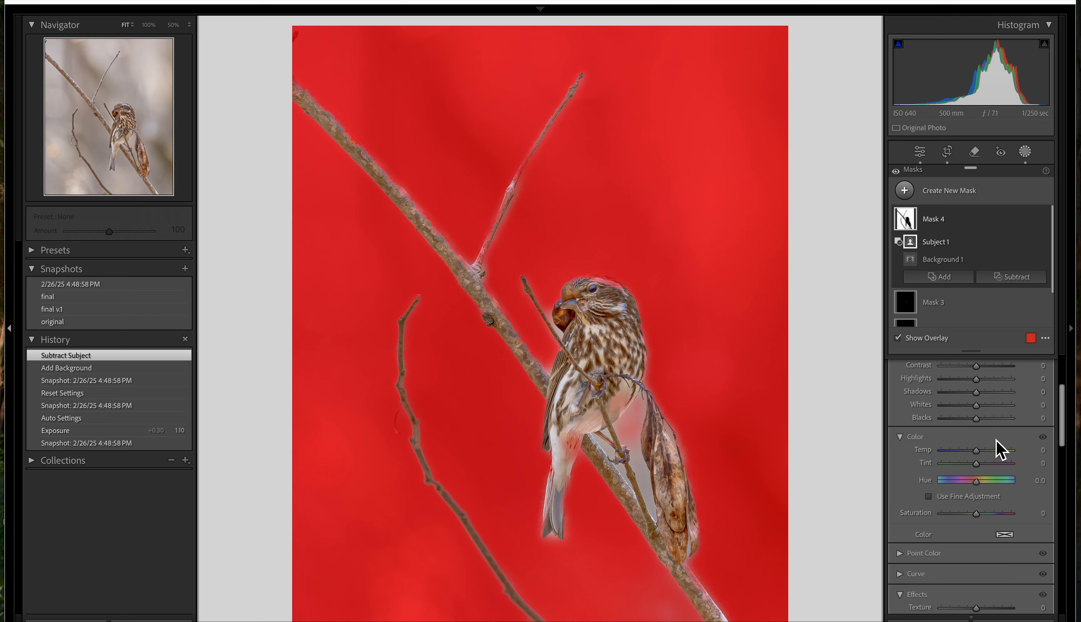
scroll(995, 439, down, 1)
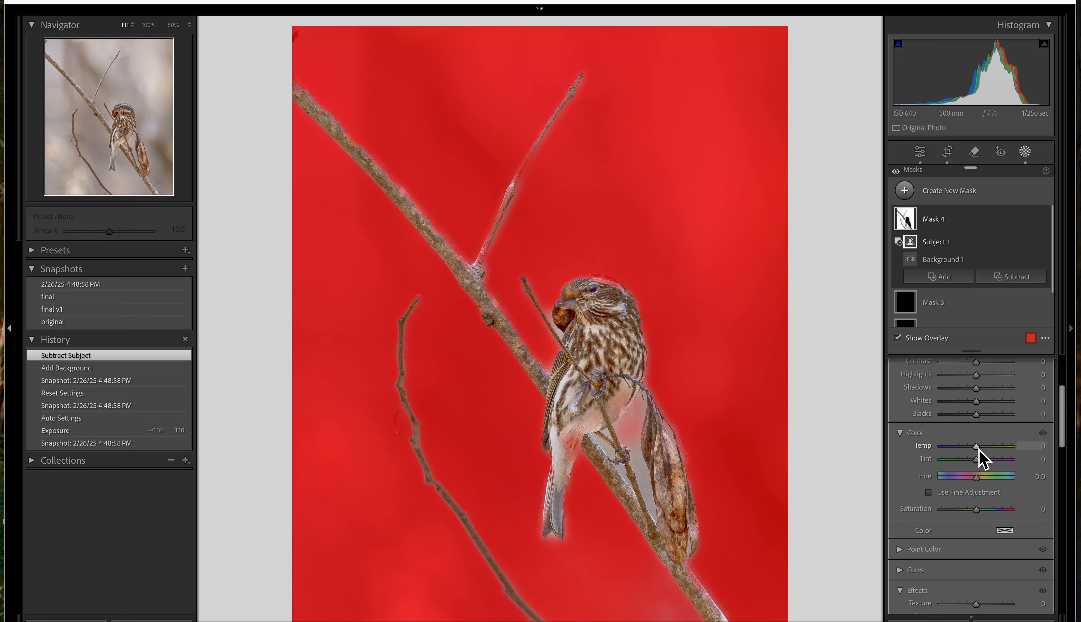
key(o)
drag(979, 448, 987, 452)
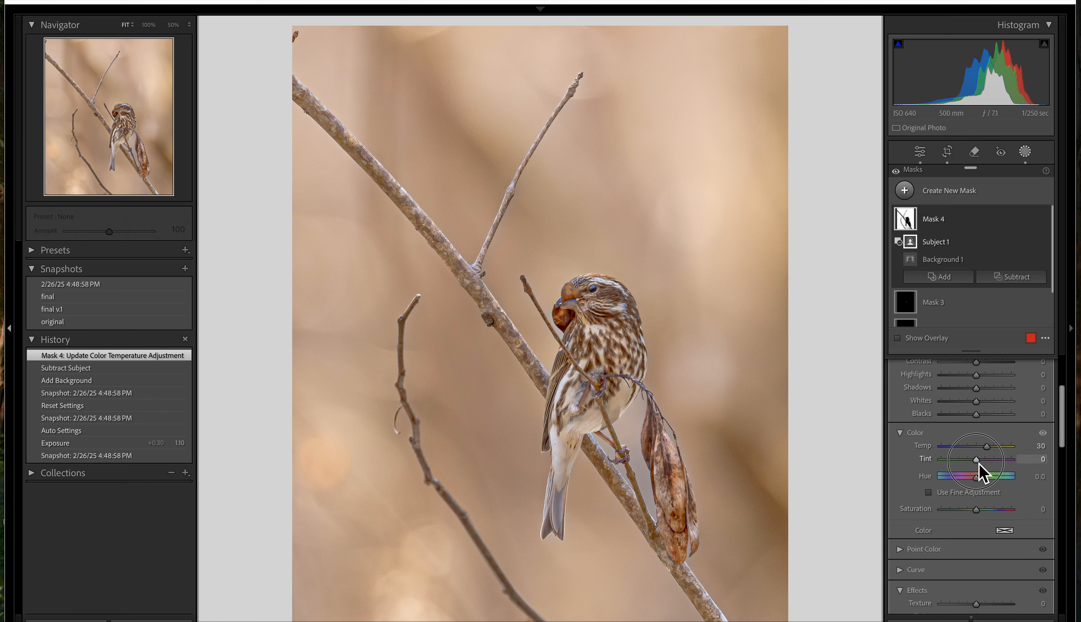
drag(980, 463, 989, 464)
drag(987, 464, 987, 464)
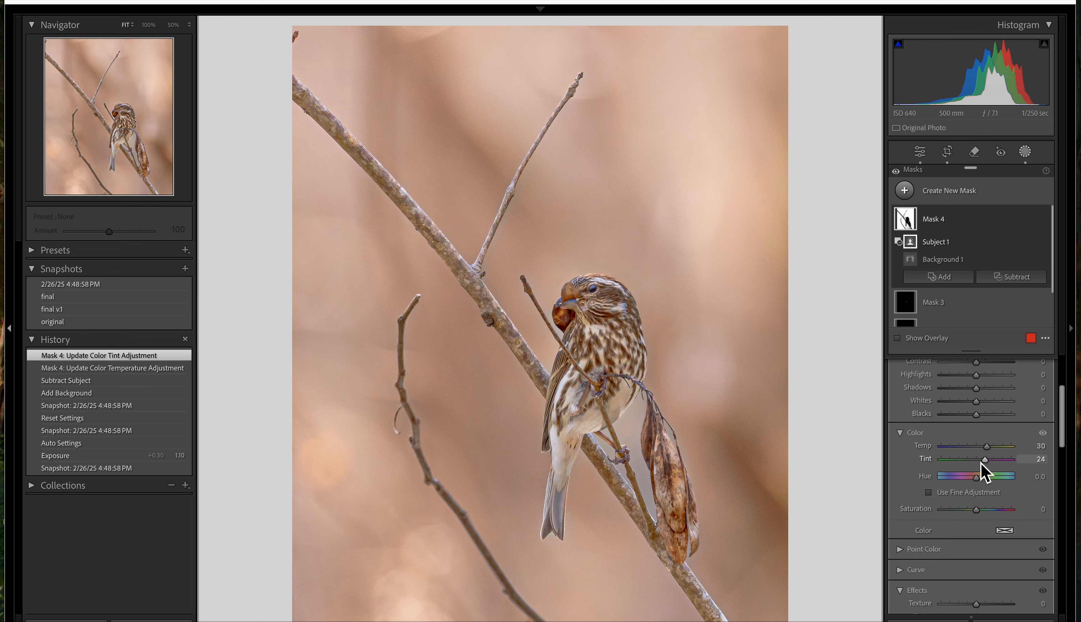
drag(990, 446, 995, 448)
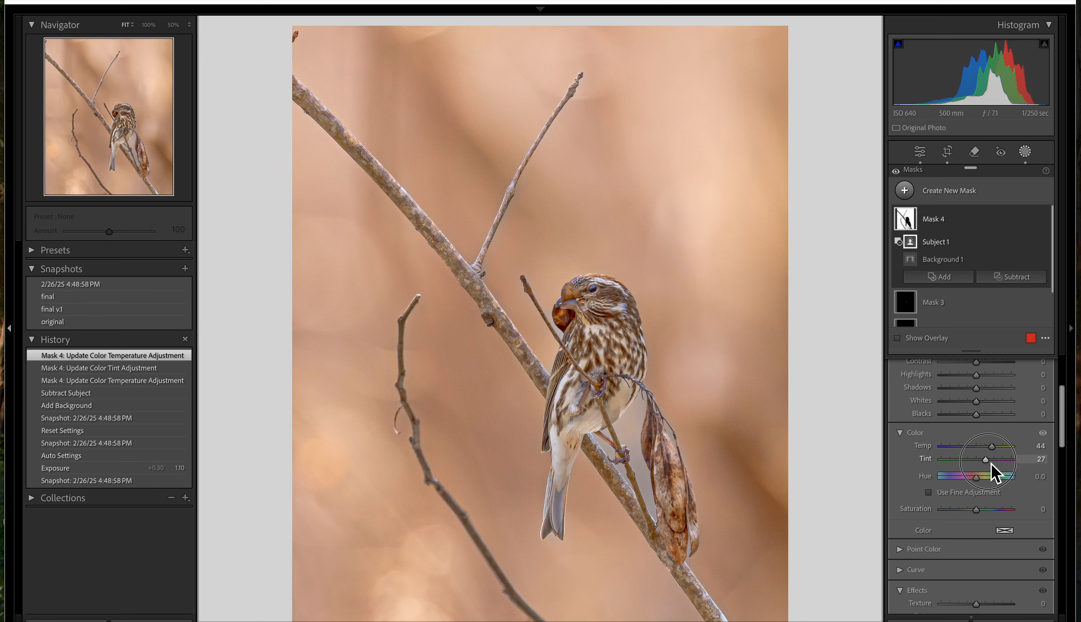
drag(990, 462, 999, 463)
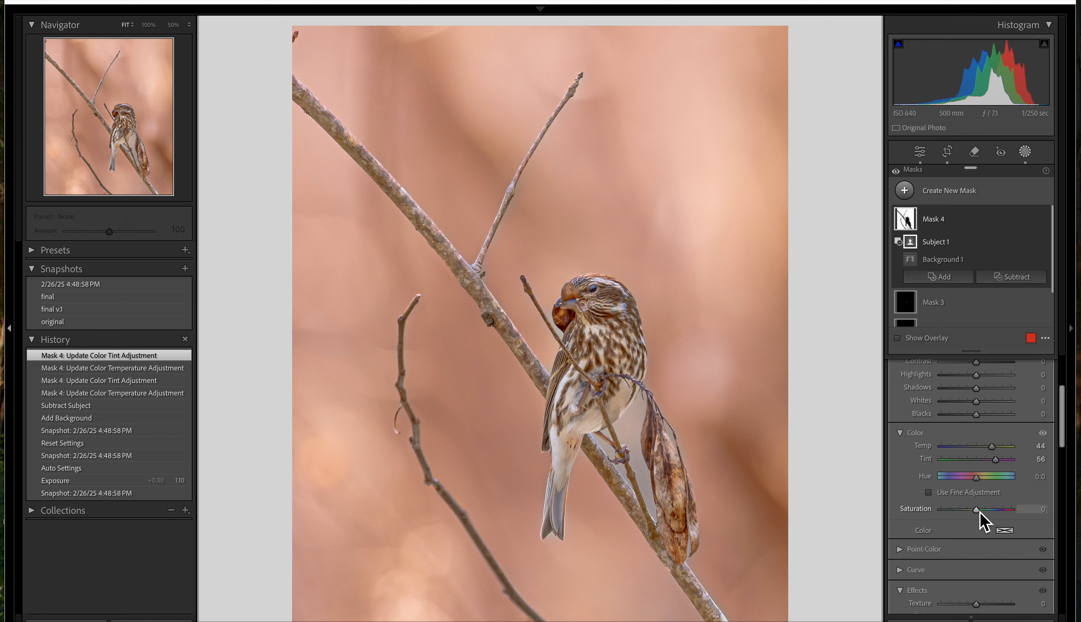
Try the background mask's Saturation at −34 and bring it back to 1
drag(978, 511, 969, 514)
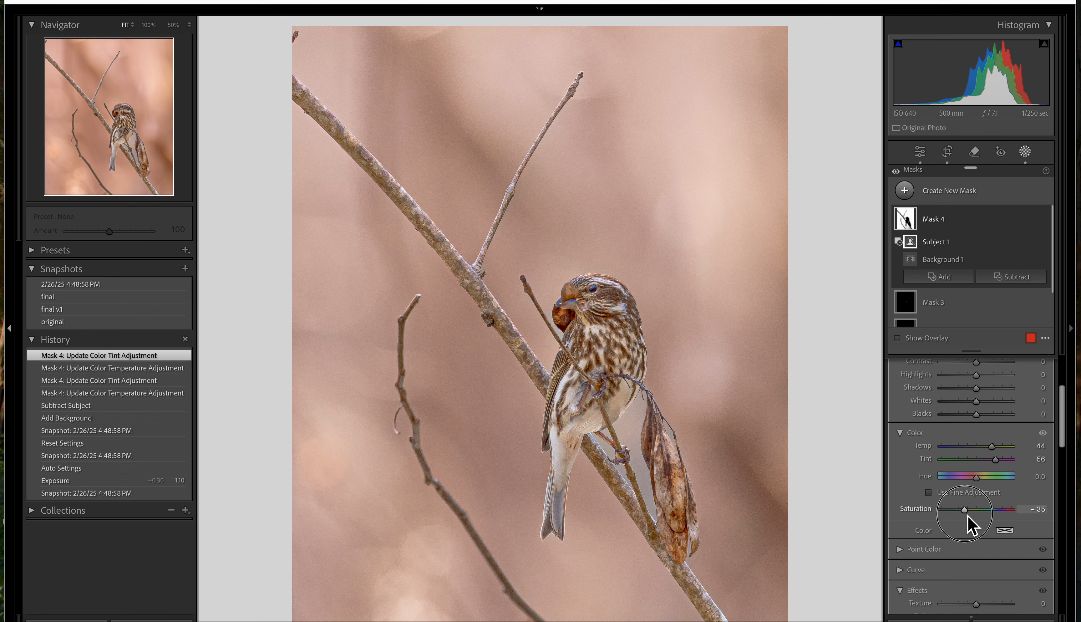
drag(966, 515, 968, 516)
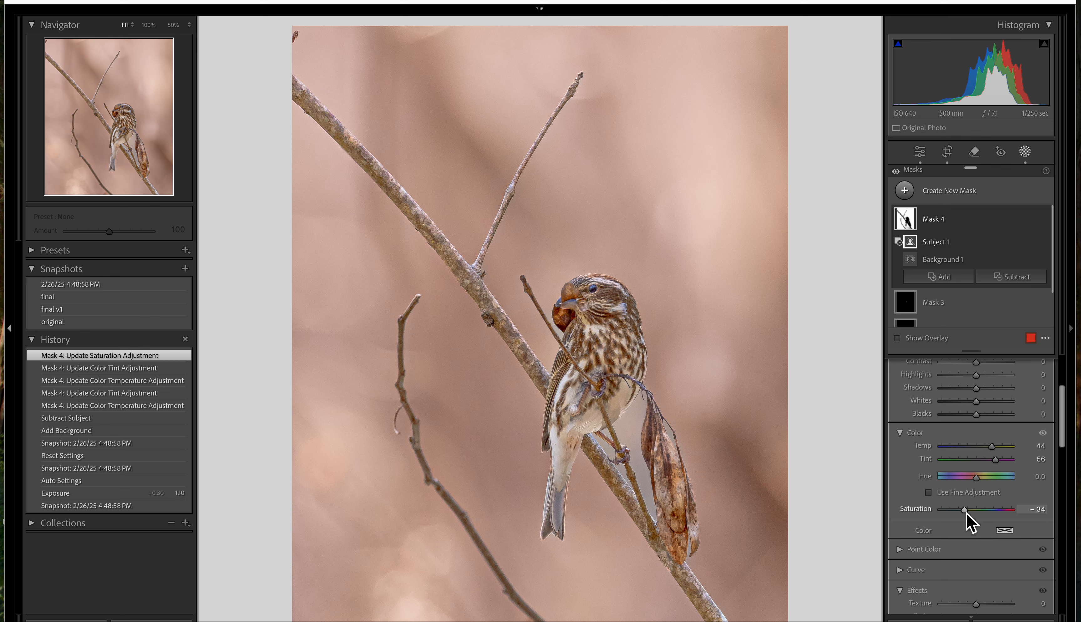
drag(965, 513, 979, 516)
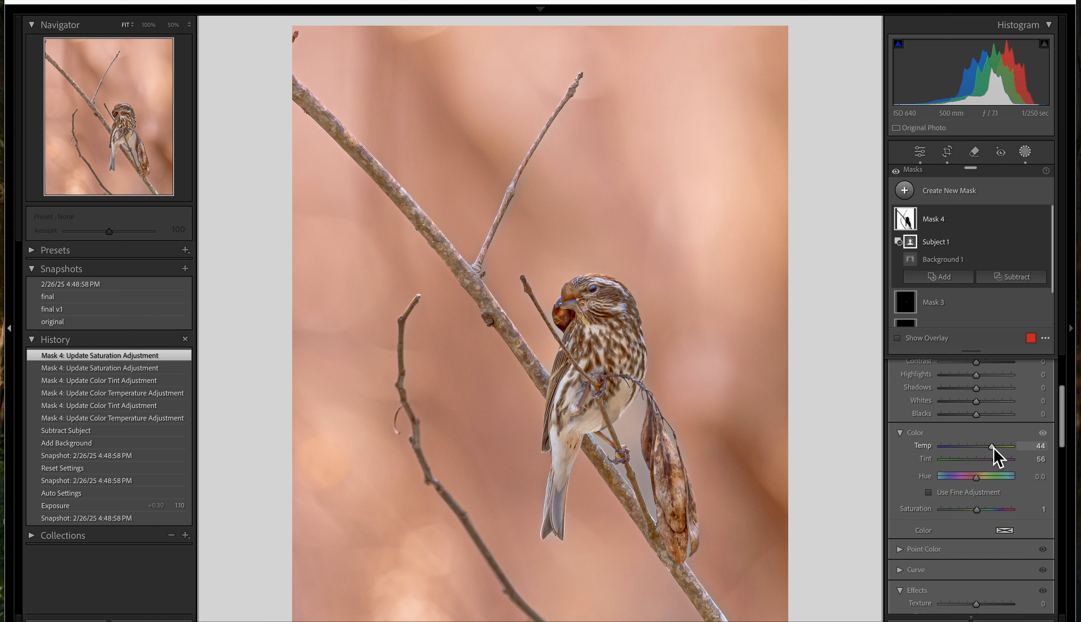
Tone down the background mask's color with Temp 27, Tint 31 and Saturation −14
drag(992, 446, 980, 463)
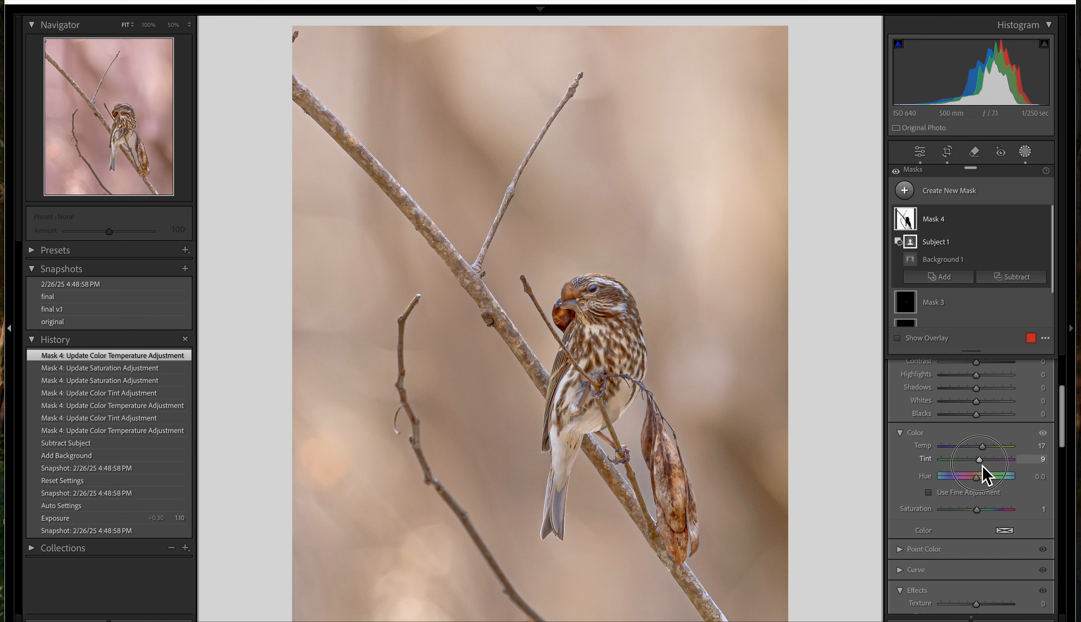
drag(989, 467, 989, 448)
mouse_move(977, 511)
mouse_down()
mouse_move(987, 513)
mouse_move(953, 516)
mouse_move(972, 519)
mouse_up()
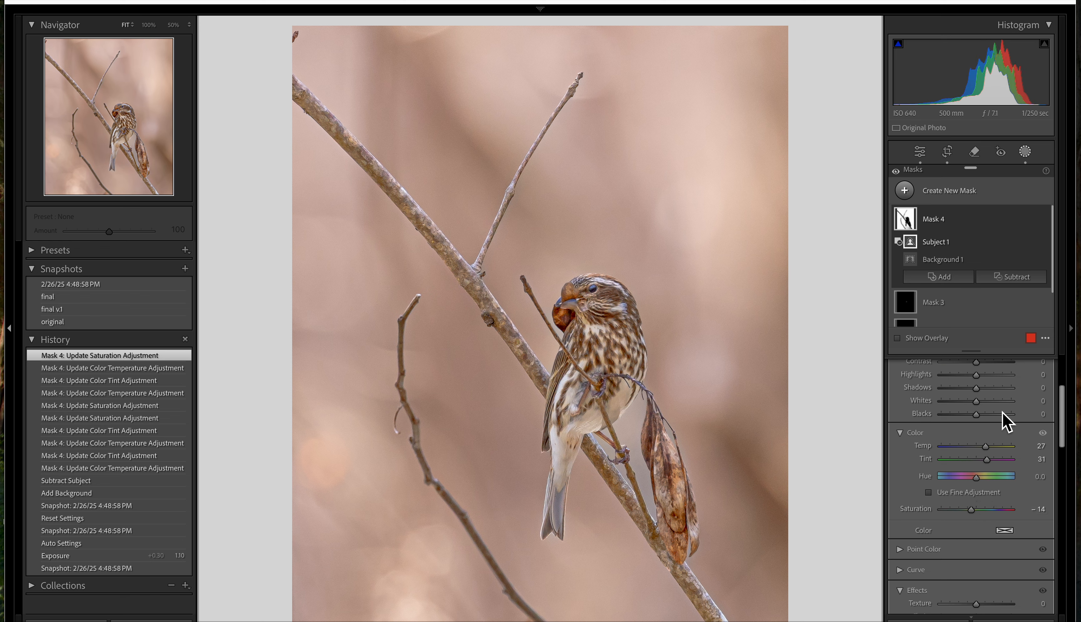
Brighten the masked background by setting Whites to 49 and Exposure to 0.07
scroll(1006, 423, up, 2)
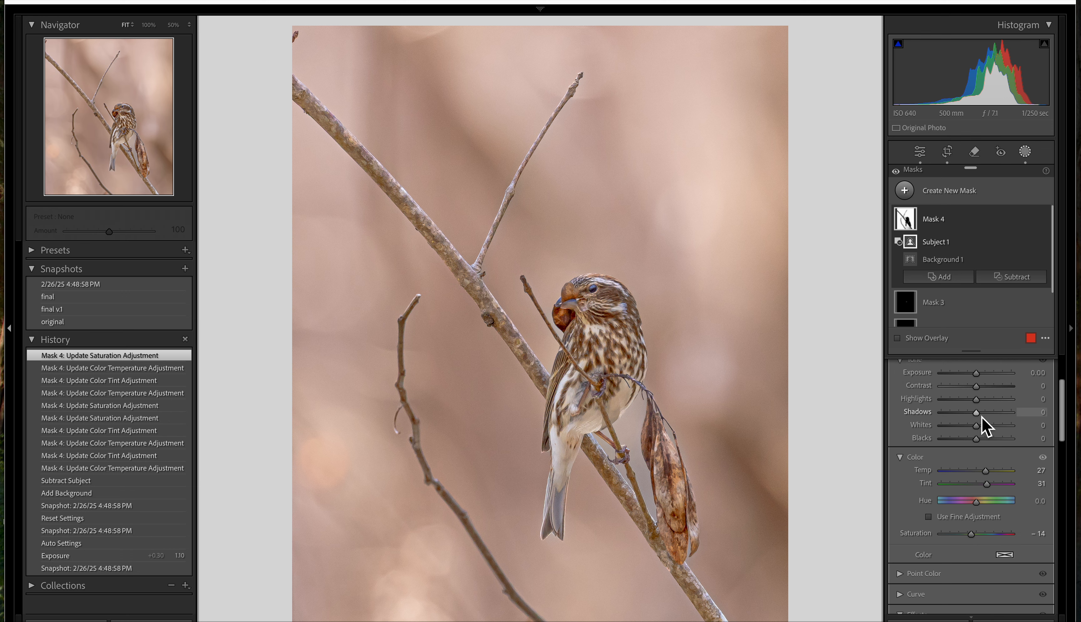
scroll(982, 407, up, 1)
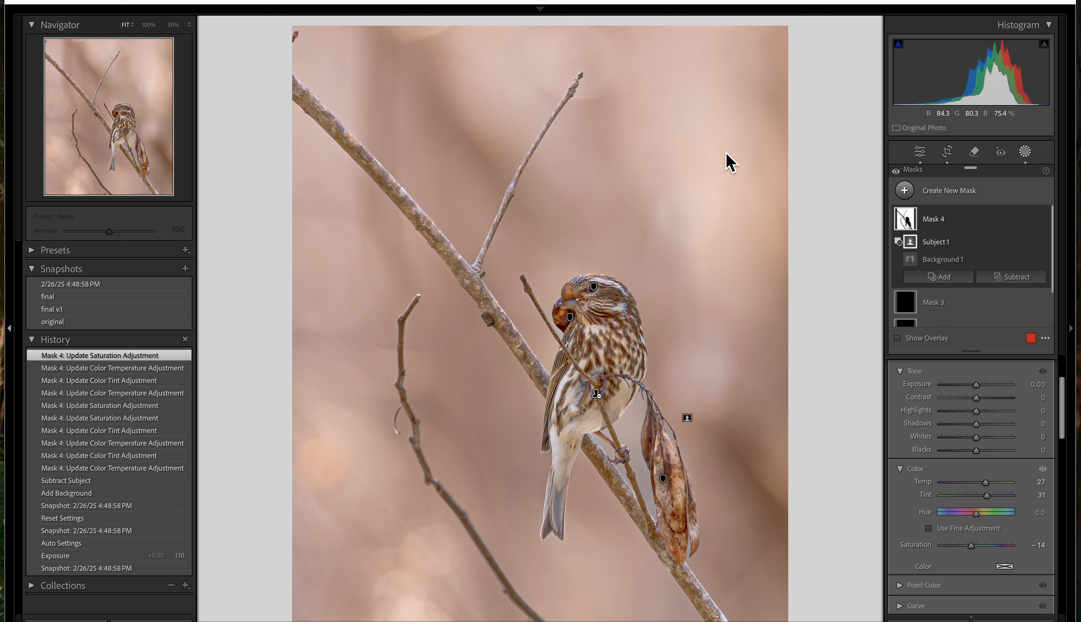
drag(976, 437, 996, 443)
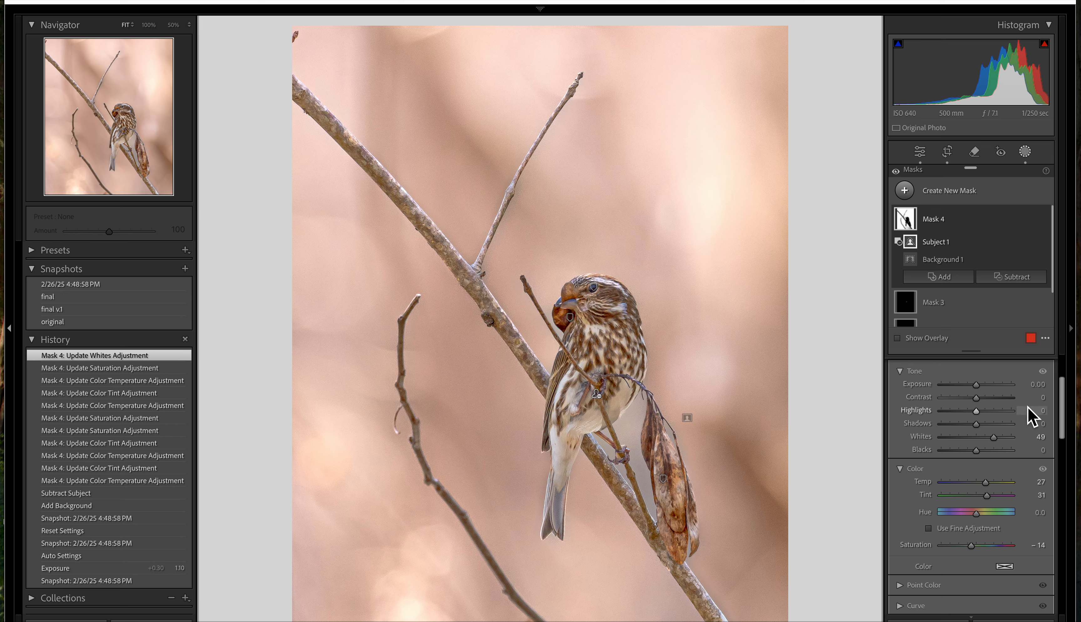
drag(979, 388, 980, 388)
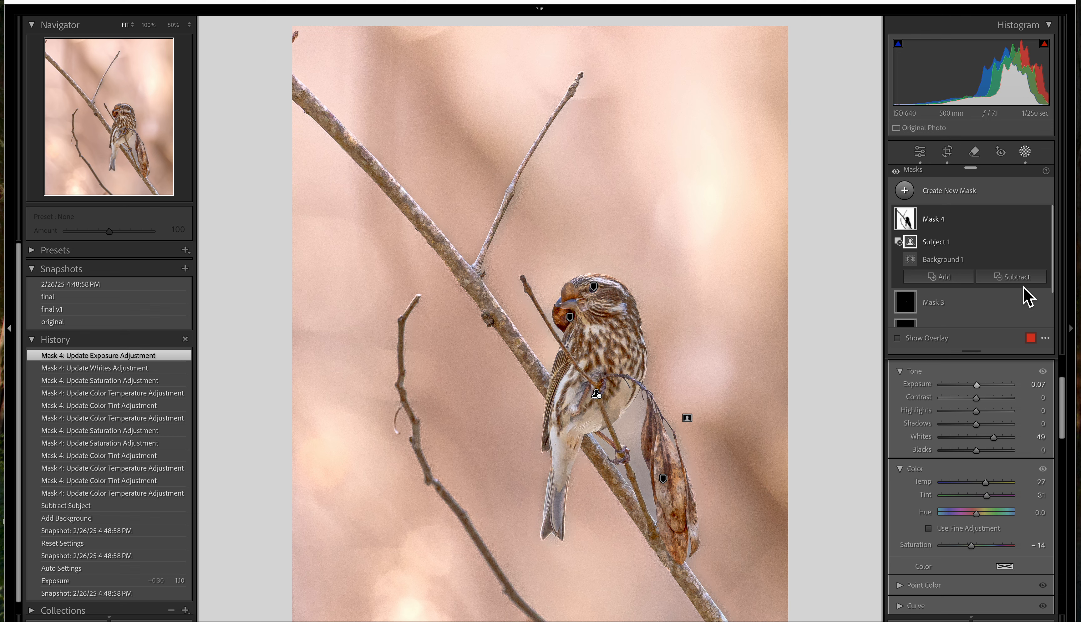
Add a linear gradient mask running diagonally from the photo's upper-right corner toward the bird, and hide its overlay
click(976, 192)
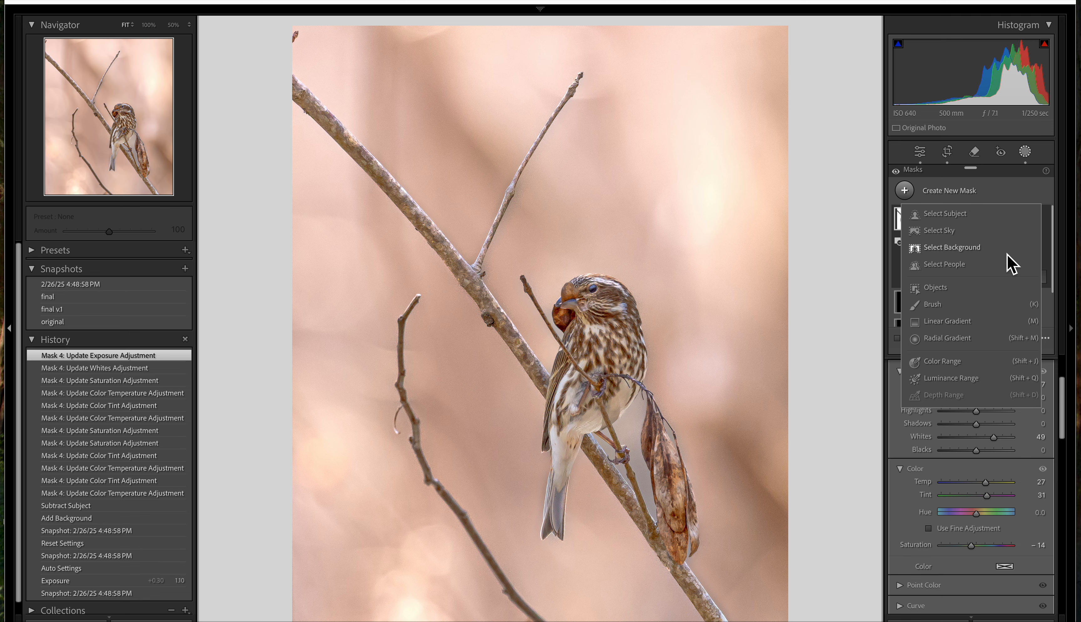
click(963, 329)
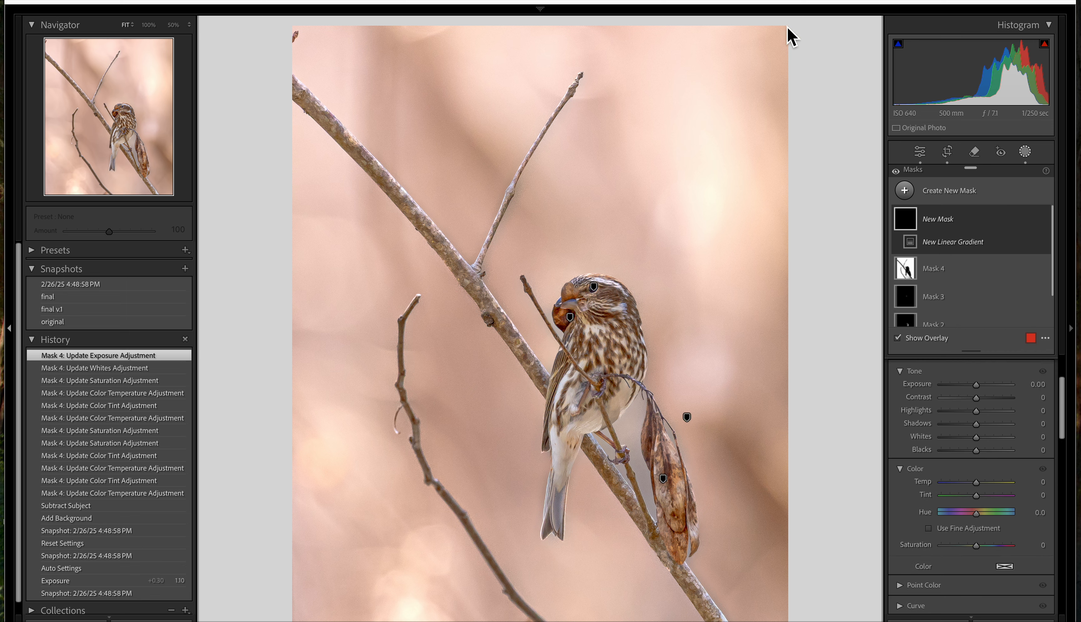
drag(788, 34, 527, 242)
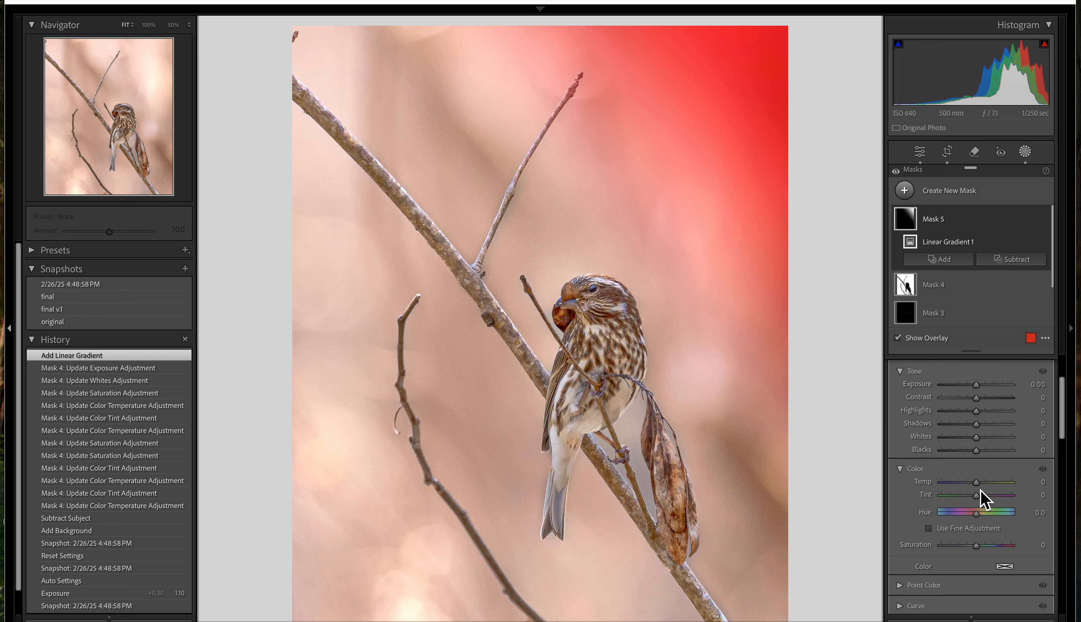
key(o)
Adjust the linear gradient mask with Temp 5, Highlights −100 and Exposure −0.21
mouse_move(983, 484)
mouse_down()
mouse_move(950, 488)
mouse_move(982, 489)
mouse_up()
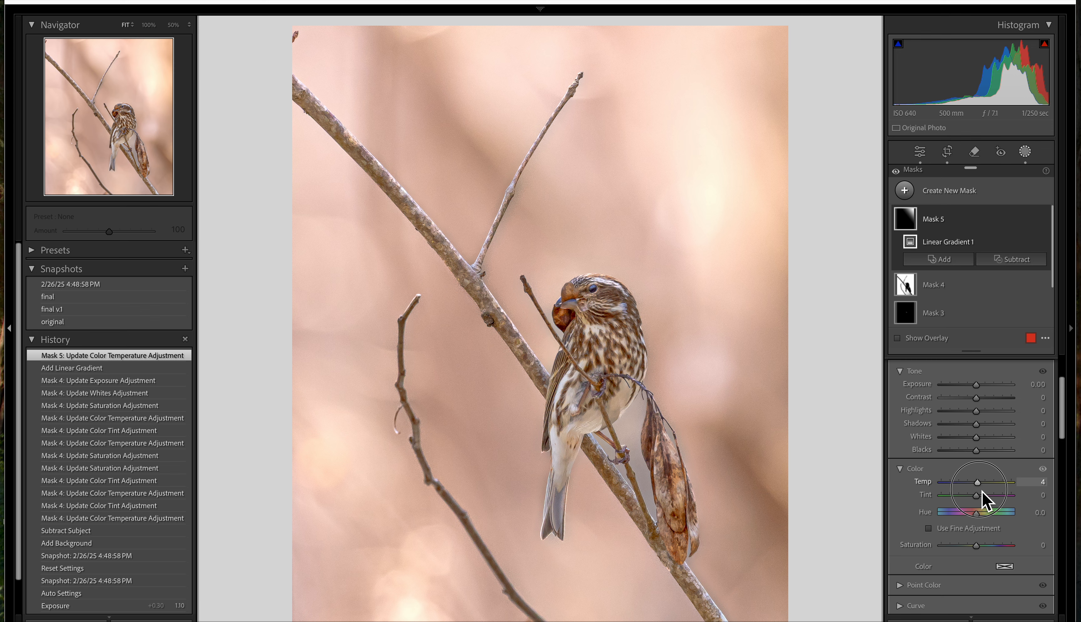
drag(981, 490, 981, 490)
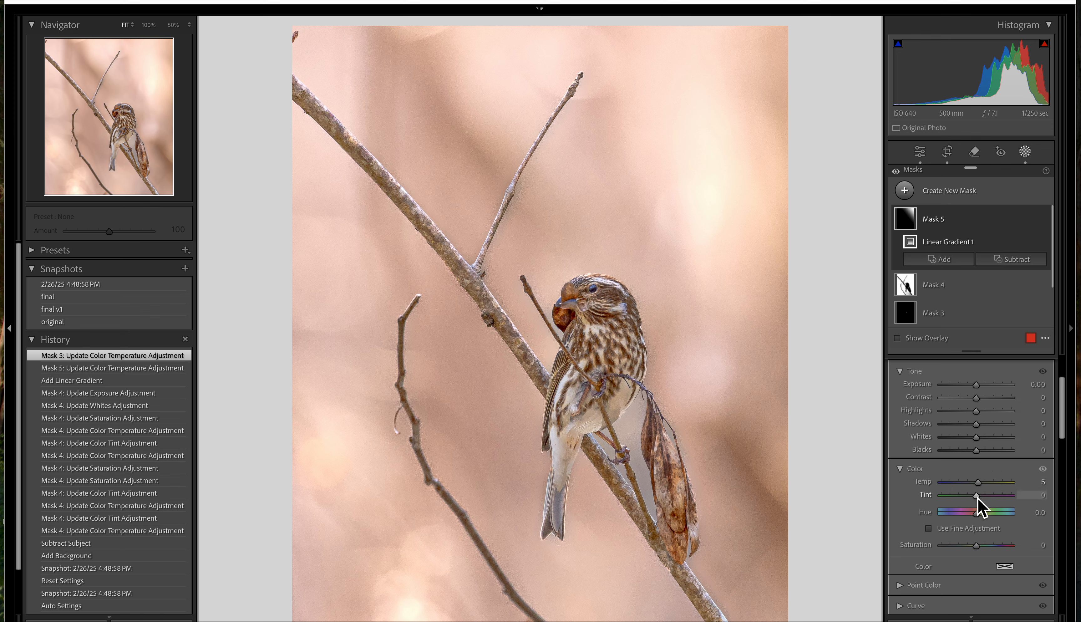
drag(978, 414, 943, 417)
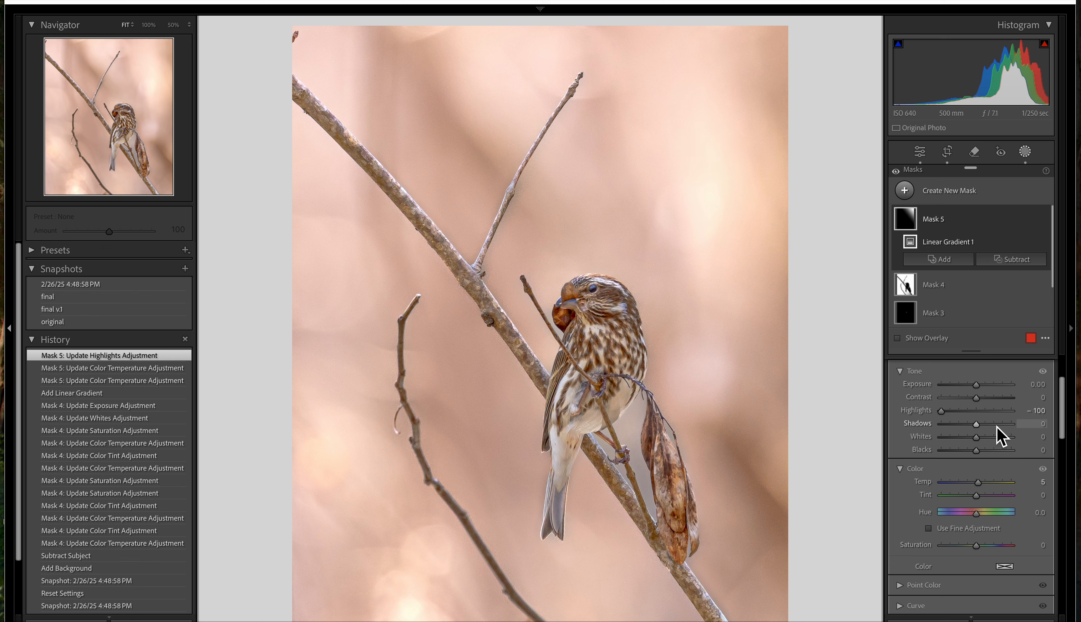
mouse_move(977, 388)
mouse_down()
mouse_move(980, 398)
mouse_move(978, 388)
mouse_up()
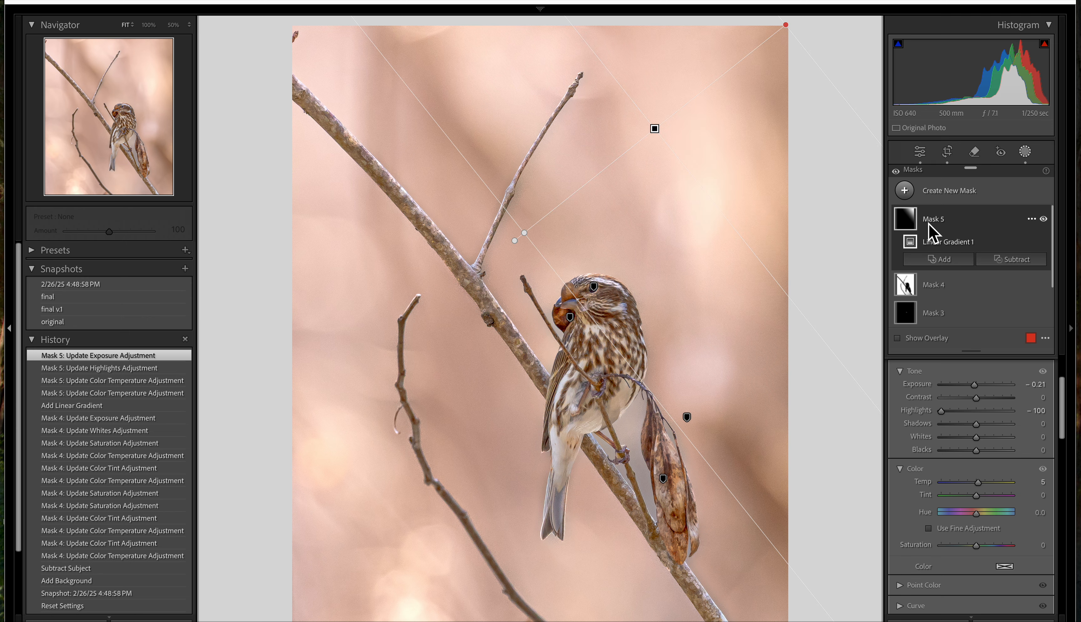
Compare the photo with and without the linear gradient mask by toggling Mask 5's visibility
click(1044, 219)
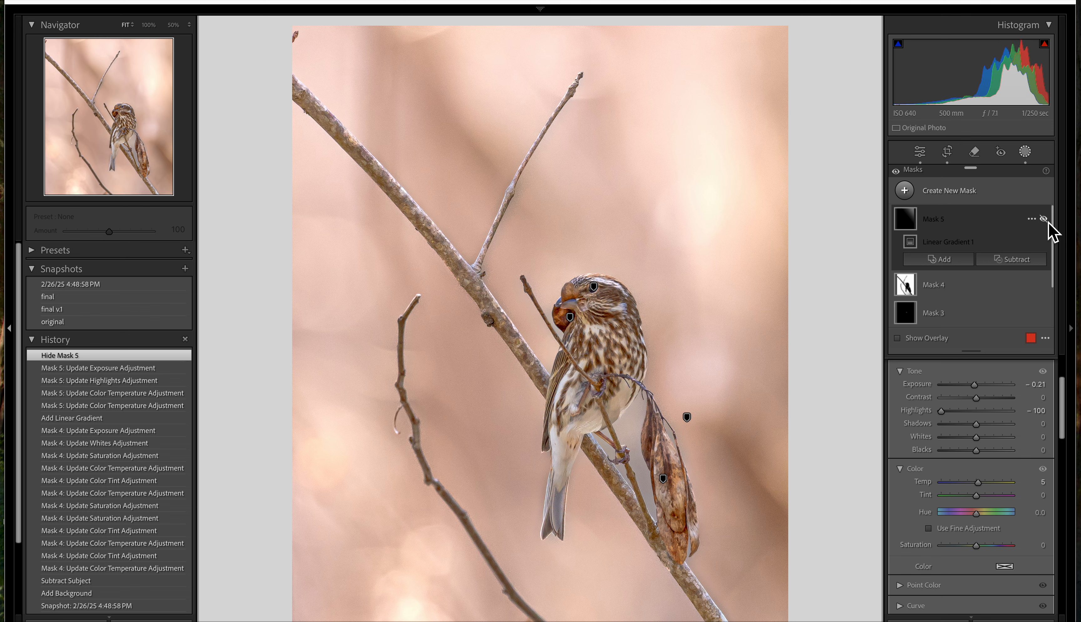
click(1044, 220)
click(1044, 219)
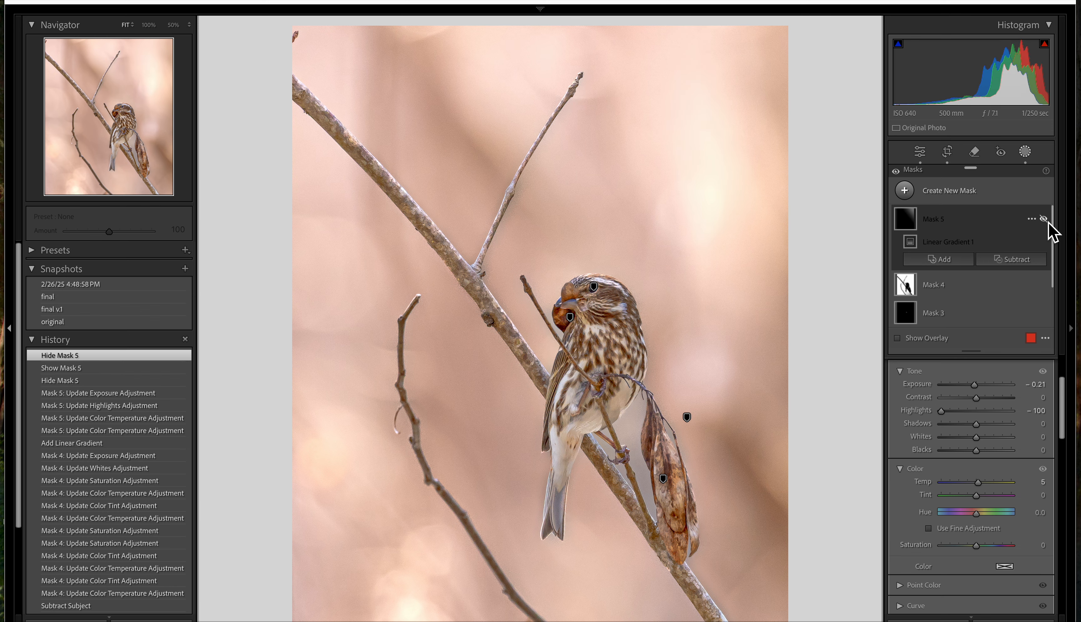
click(1045, 220)
click(1045, 219)
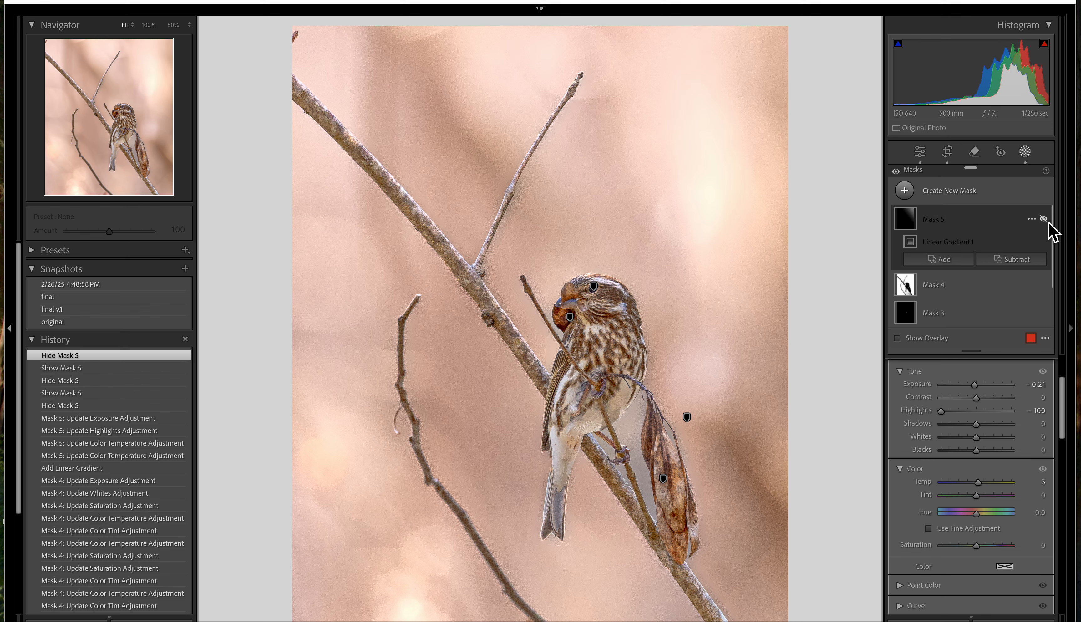
click(1044, 219)
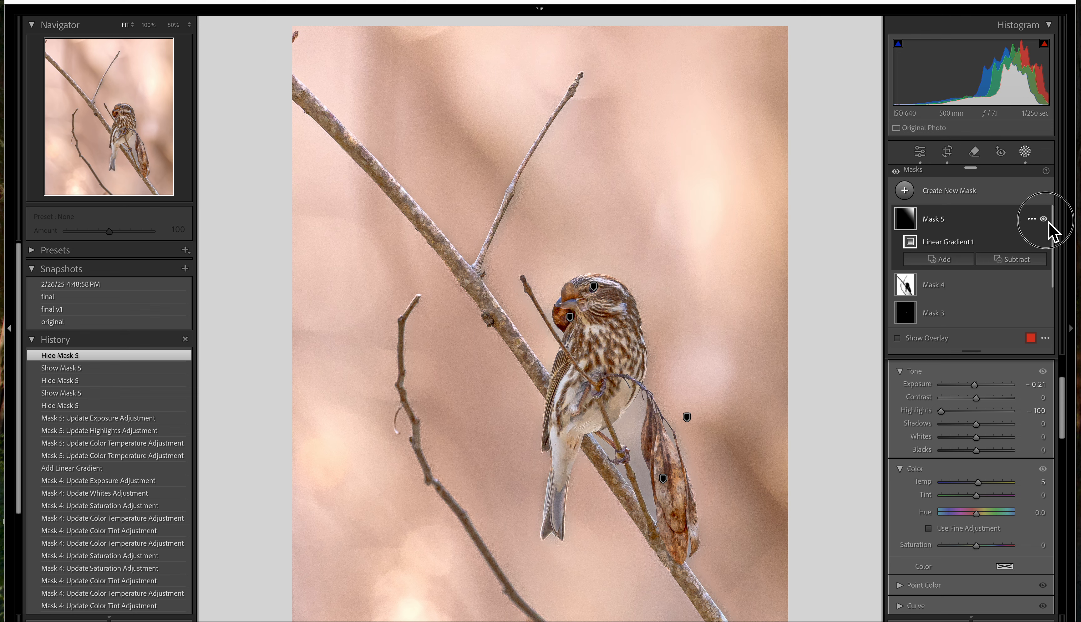
click(1045, 220)
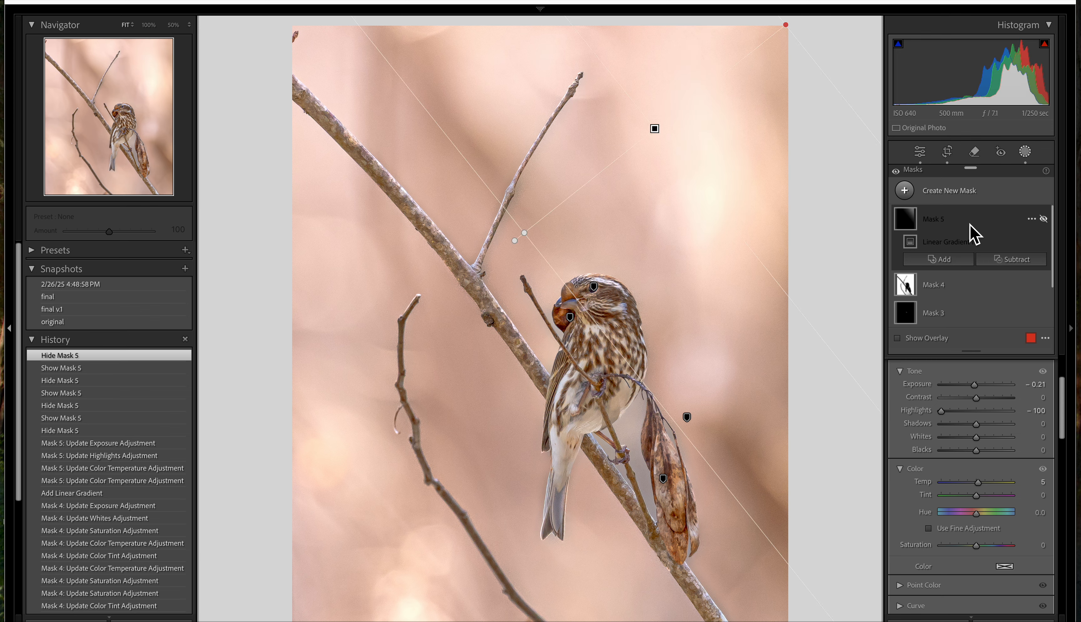
Delete the linear gradient mask, Mask 5
right_click(906, 222)
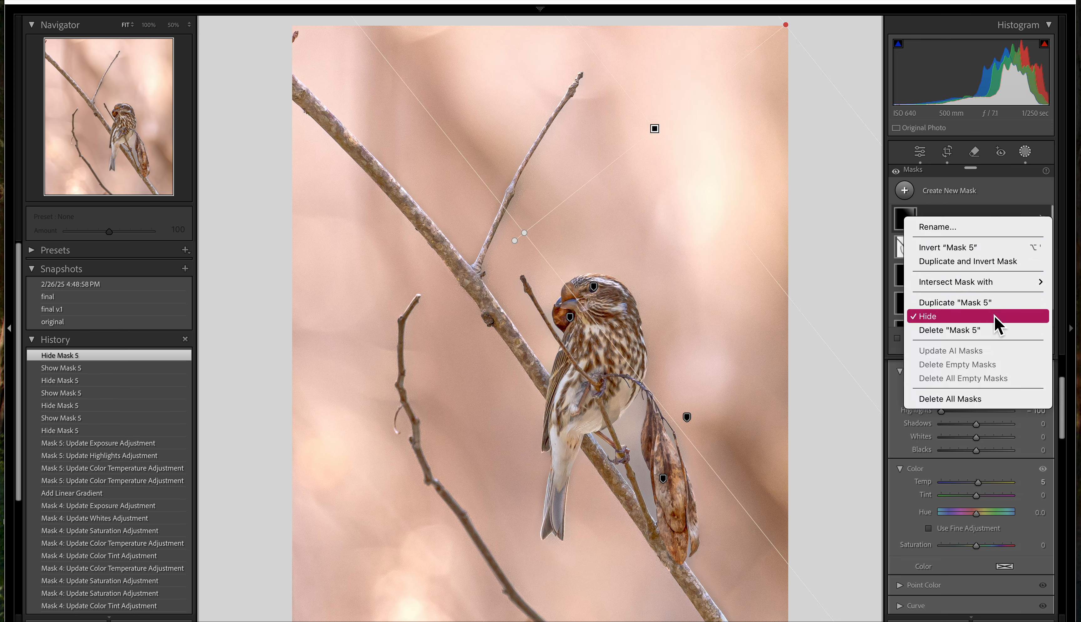
click(982, 330)
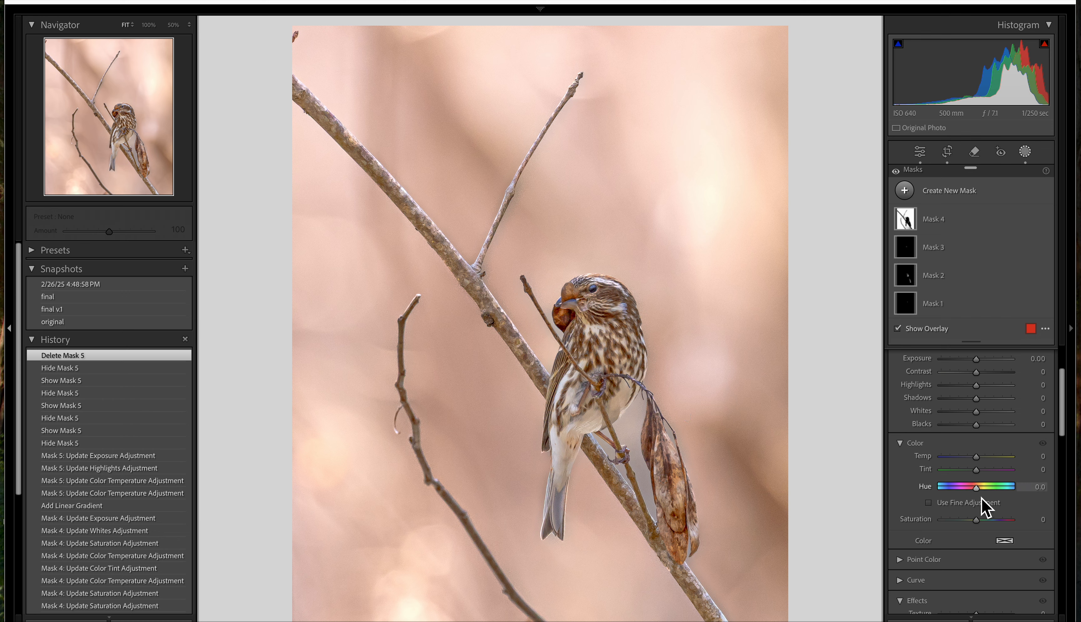
scroll(980, 498, down, 2)
scroll(984, 508, up, 5)
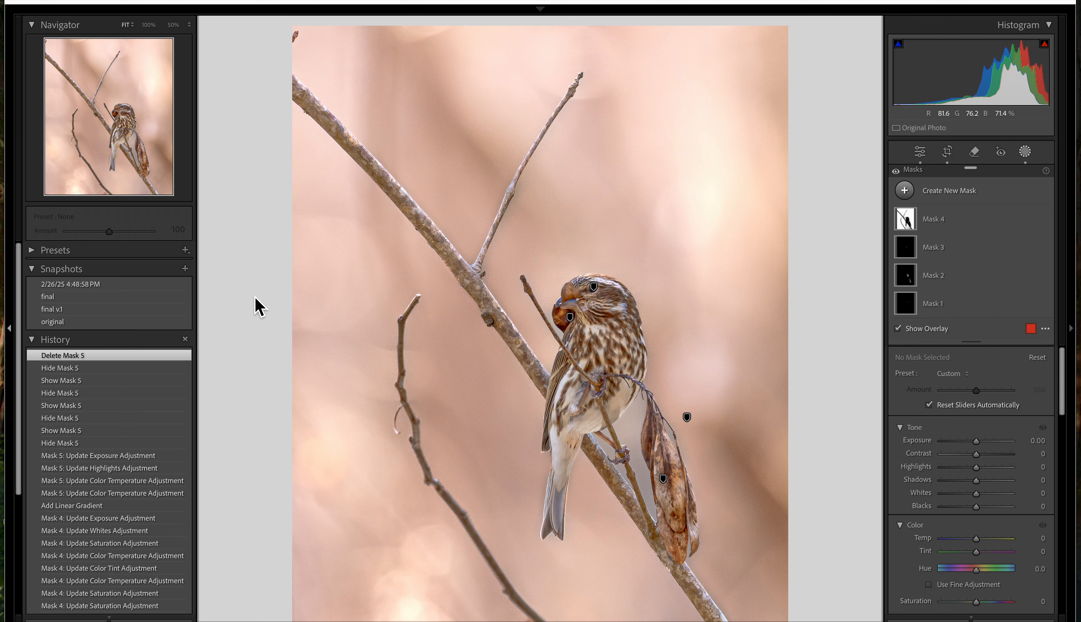
Show the overlay of background Mask 4 around the bird's legs and add a brush to the mask with Feather 57
click(189, 25)
click(192, 126)
click(932, 220)
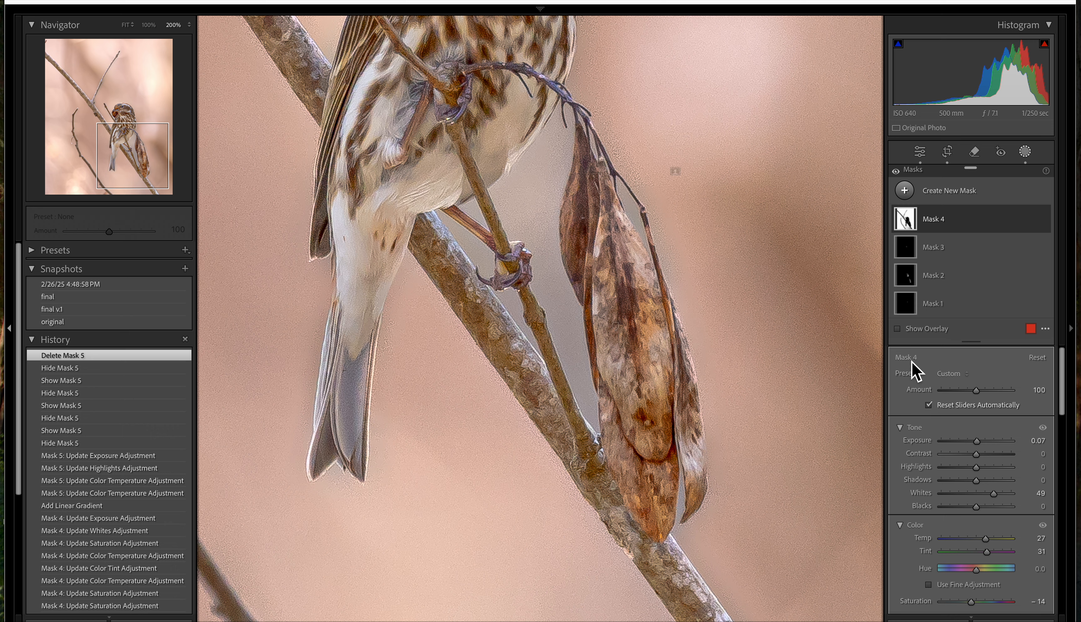
click(898, 329)
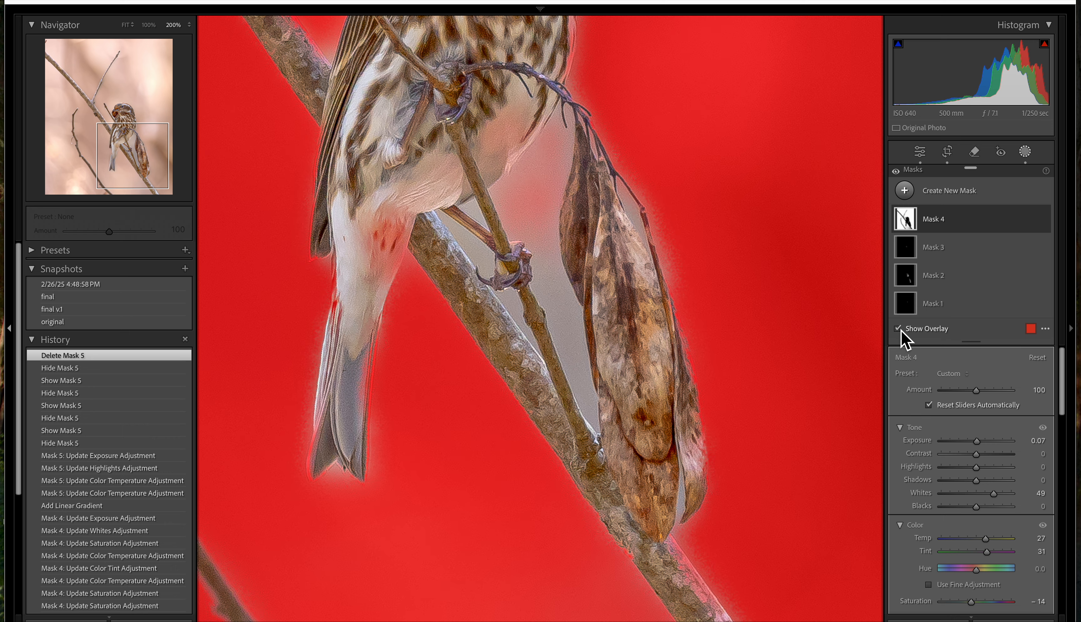
click(940, 223)
click(960, 278)
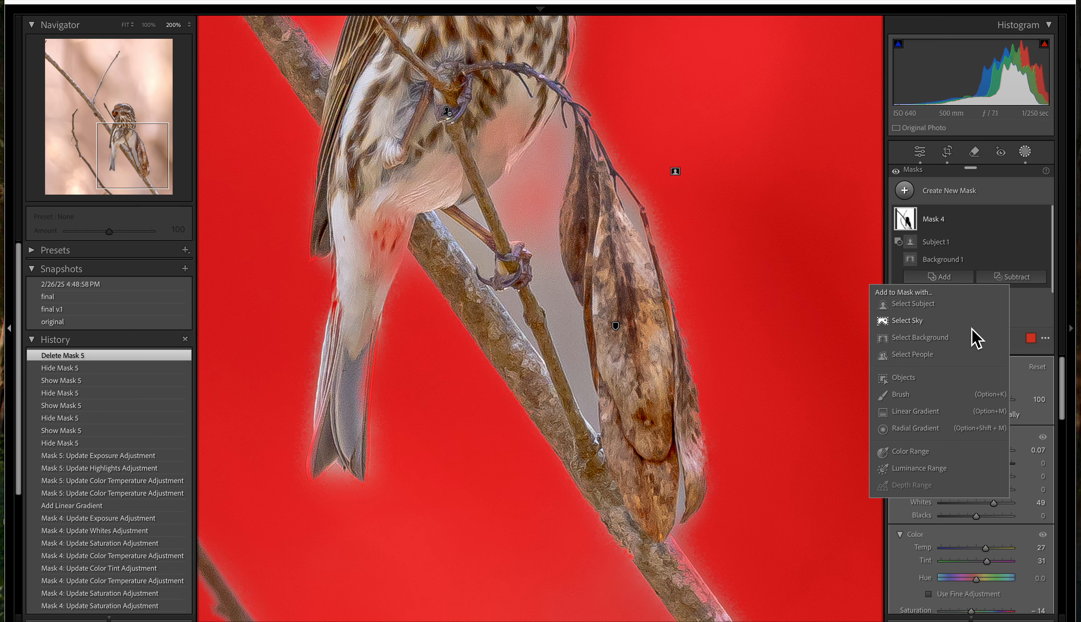
click(911, 408)
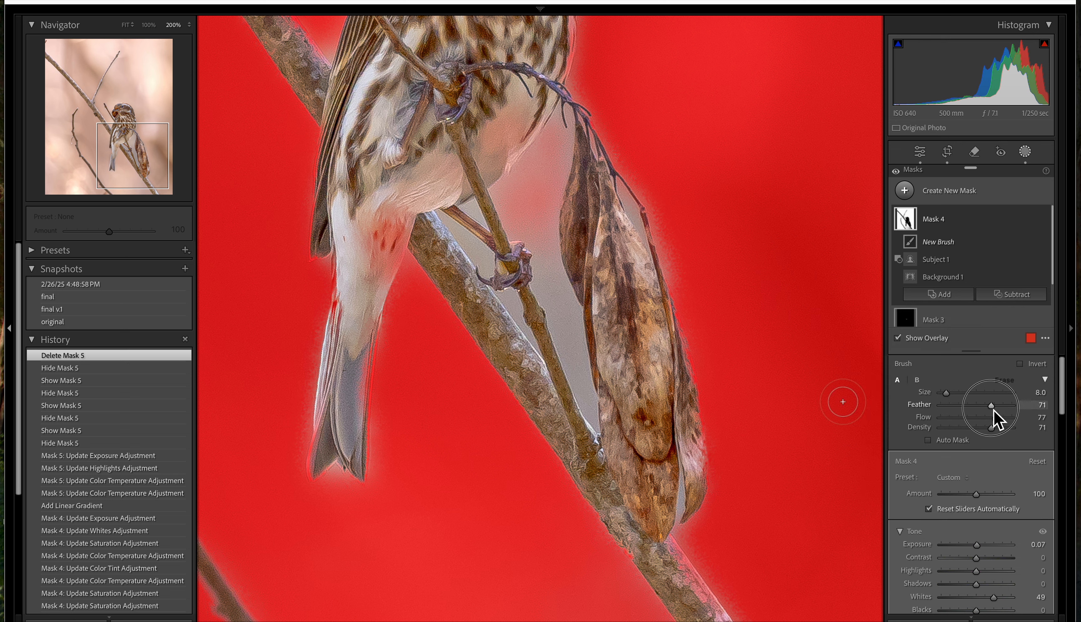
drag(993, 409, 984, 410)
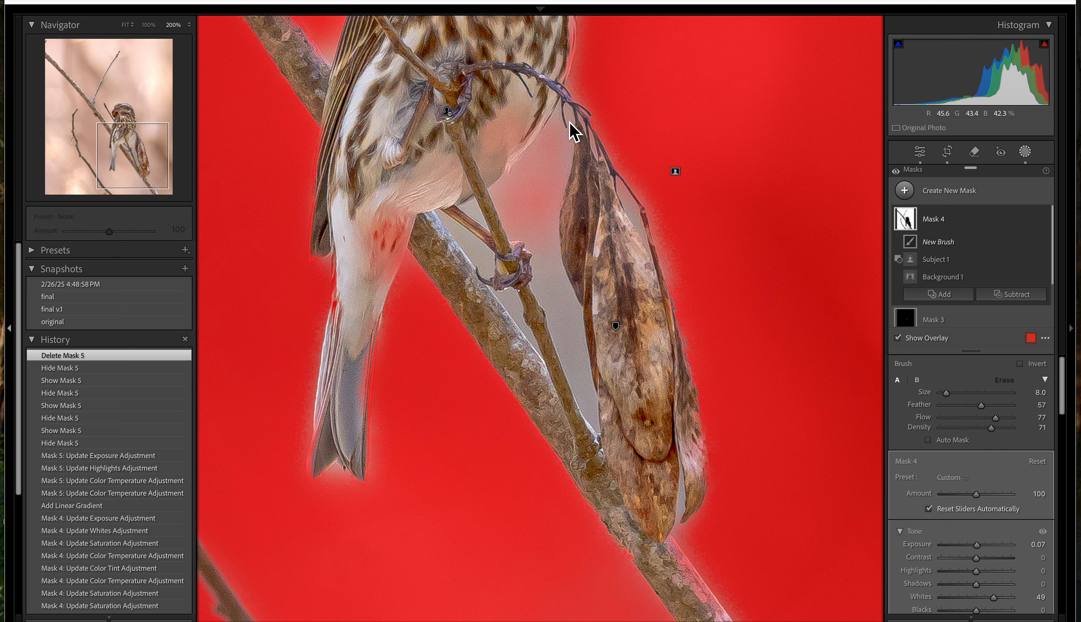
Paint the missed background gap between the bird's belly, the twig and the hanging seed pod into Mask 4 with brush sizes 8 and 5
mouse_move(532, 156)
mouse_down()
mouse_move(541, 162)
mouse_move(571, 112)
mouse_move(546, 193)
mouse_move(521, 193)
mouse_move(499, 214)
mouse_move(504, 233)
mouse_move(533, 228)
mouse_move(594, 434)
mouse_move(577, 278)
mouse_move(527, 242)
mouse_move(548, 211)
mouse_move(552, 302)
mouse_move(545, 294)
mouse_move(566, 355)
mouse_up()
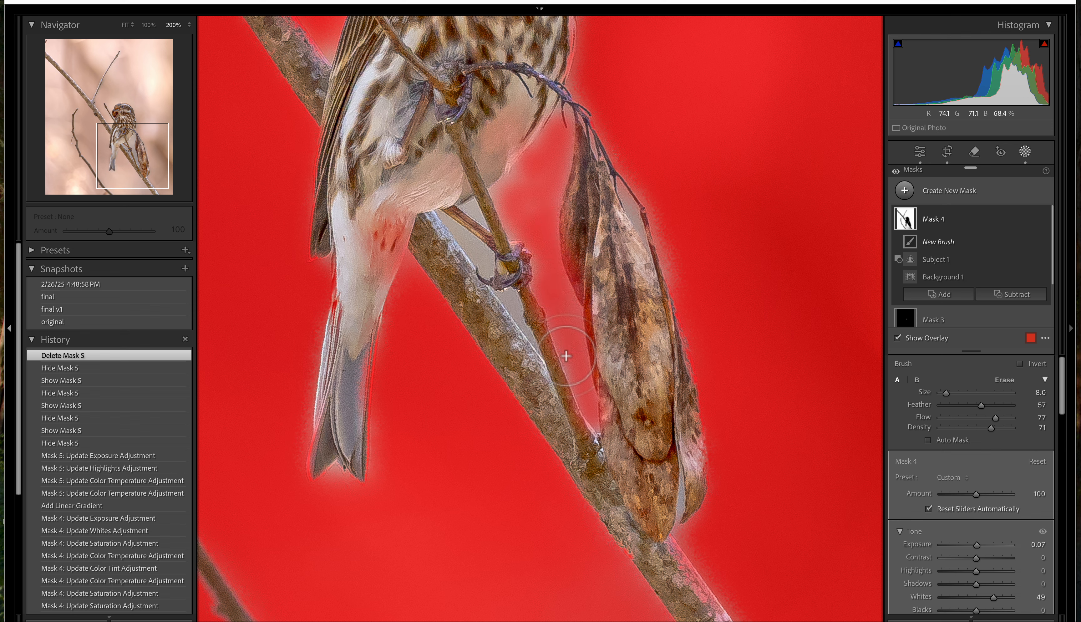
key(bracketleft)
key(bracketleft)
key(bracketleft)
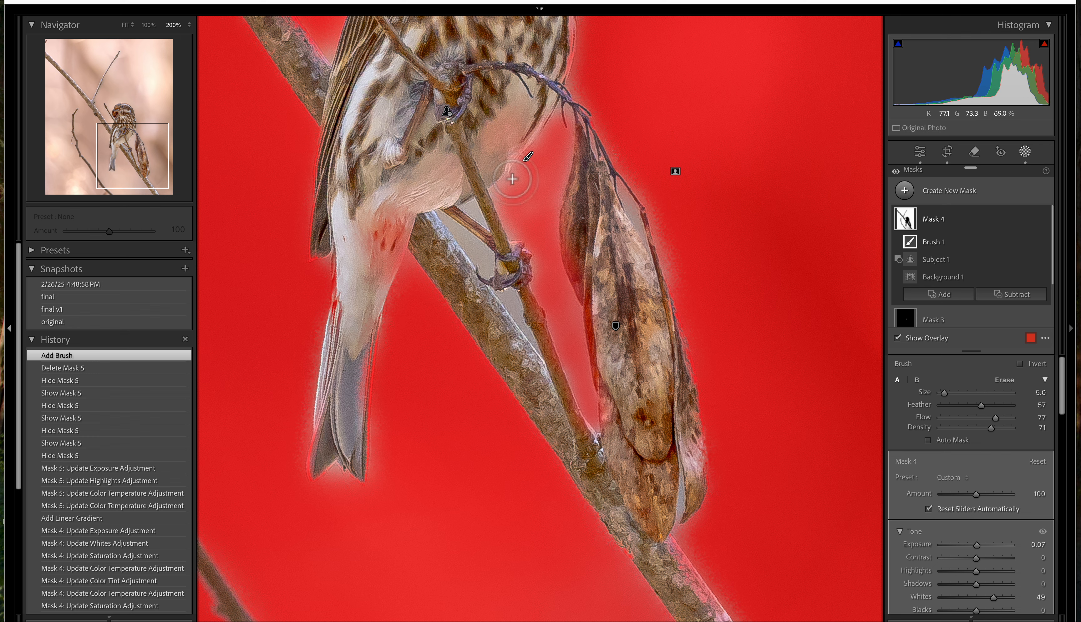
drag(502, 198, 485, 220)
Fill the remaining small background gaps around the bird's leg, foot and branch in Mask 4 with a size 3 brush
key(bracketleft)
key(bracketleft)
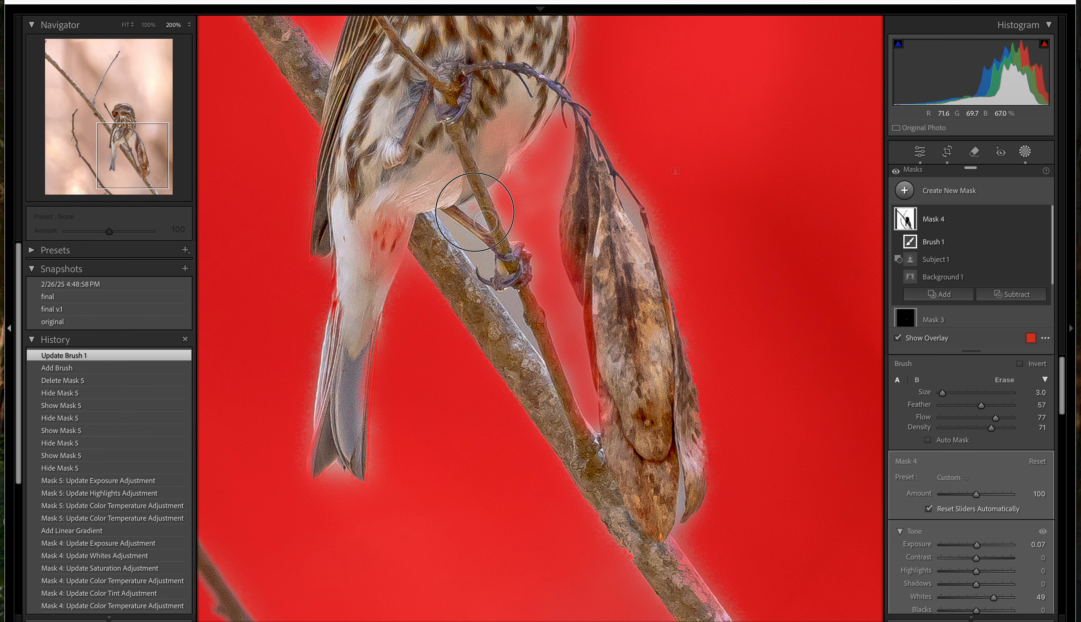
drag(474, 205, 448, 232)
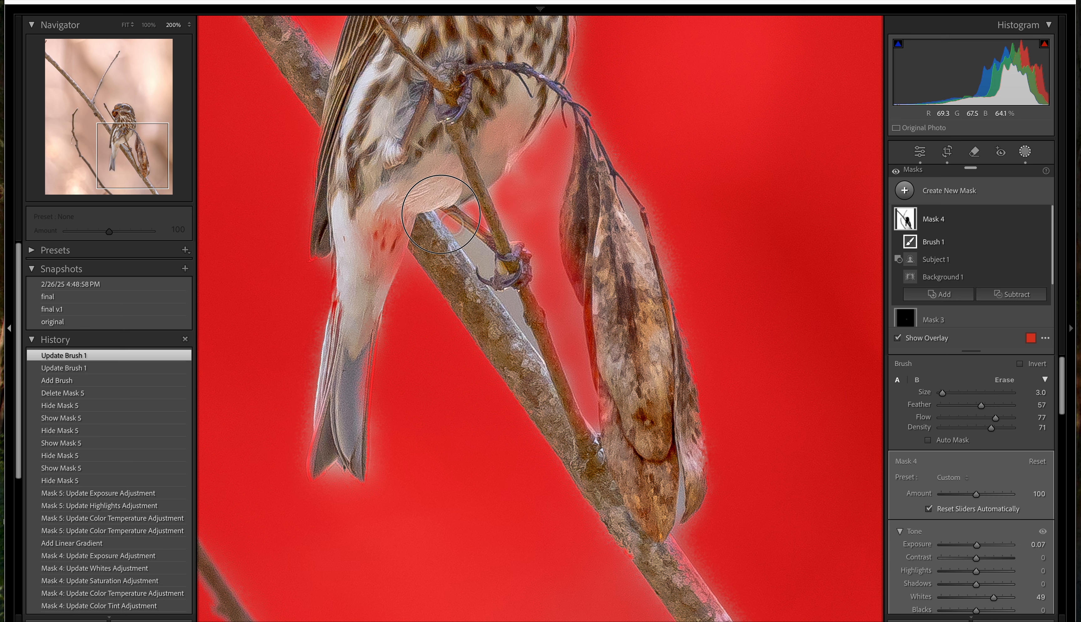
drag(466, 243, 485, 266)
mouse_move(512, 300)
mouse_down()
mouse_move(519, 319)
mouse_move(484, 266)
mouse_move(514, 301)
mouse_up()
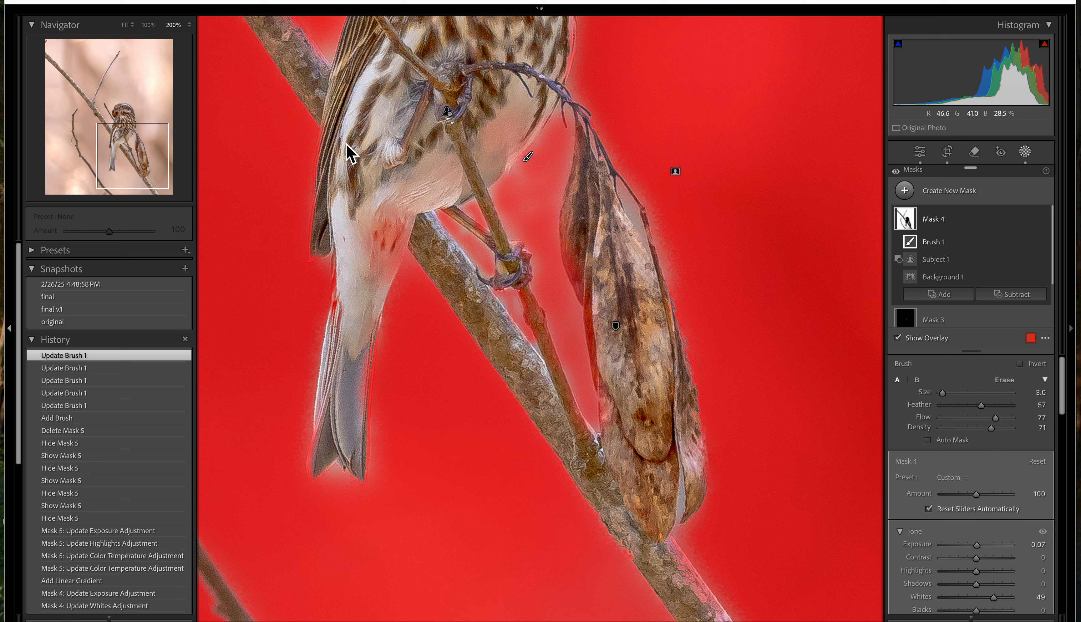
Review the whole photo at 50% zoom without the mask overlay and close masking
click(190, 25)
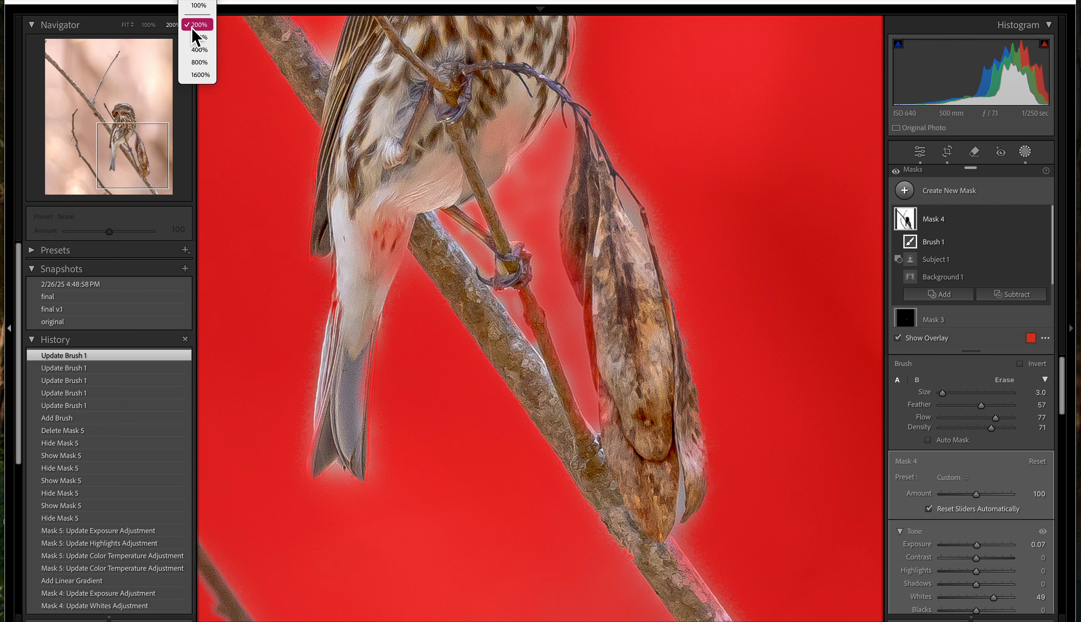
click(200, 55)
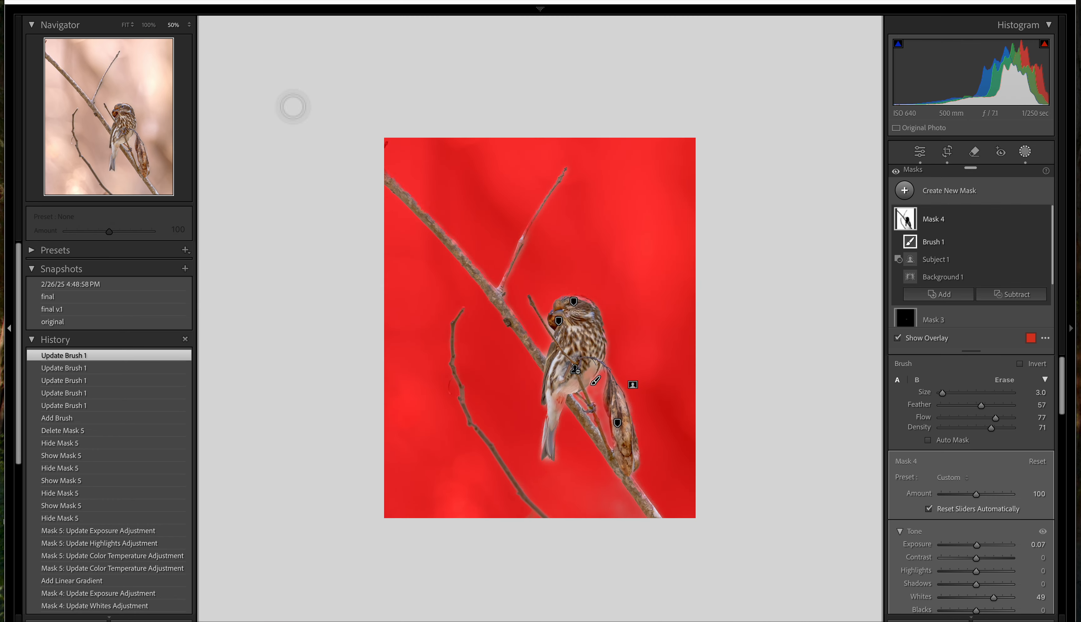
click(293, 107)
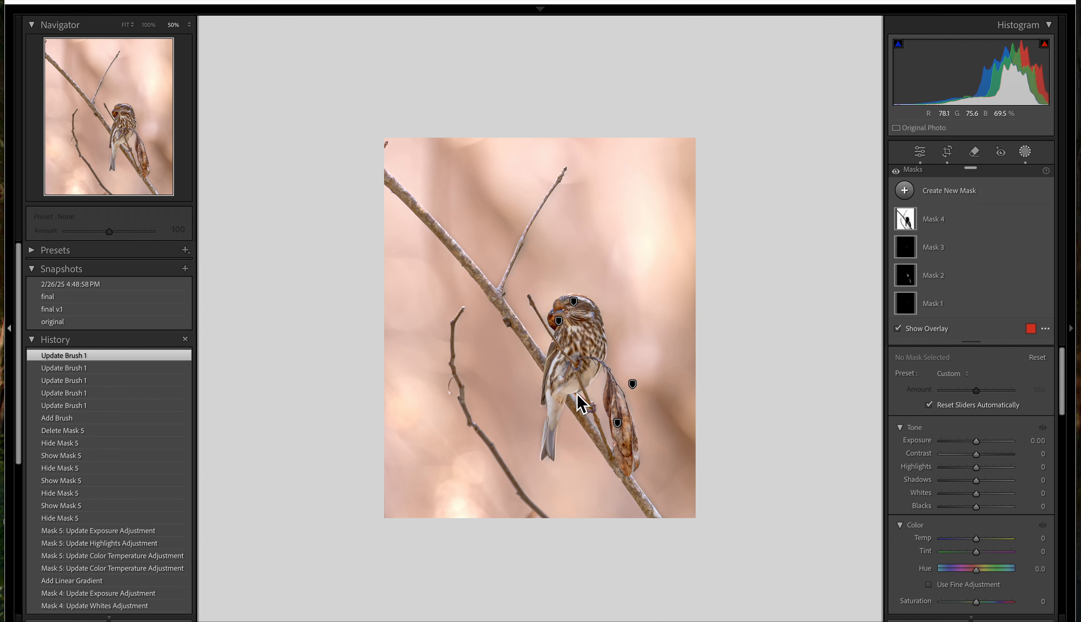
key(shift+w)
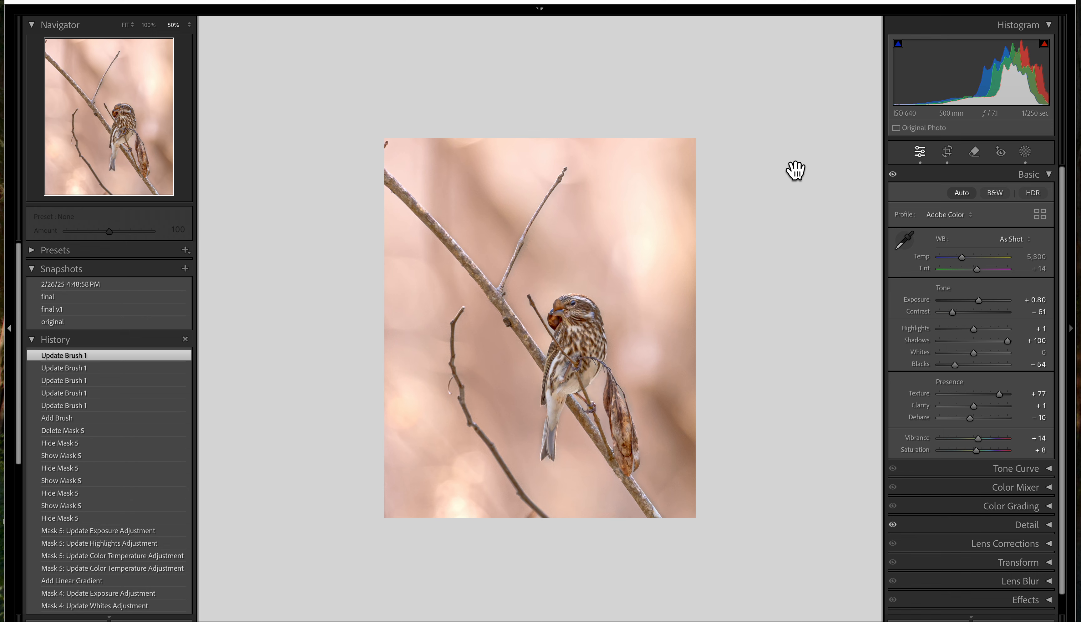
Paint a new brush mask over the background in the photo's upper-right area with Clarity −68 and Dehaze 0, and close masking
key(shift+w)
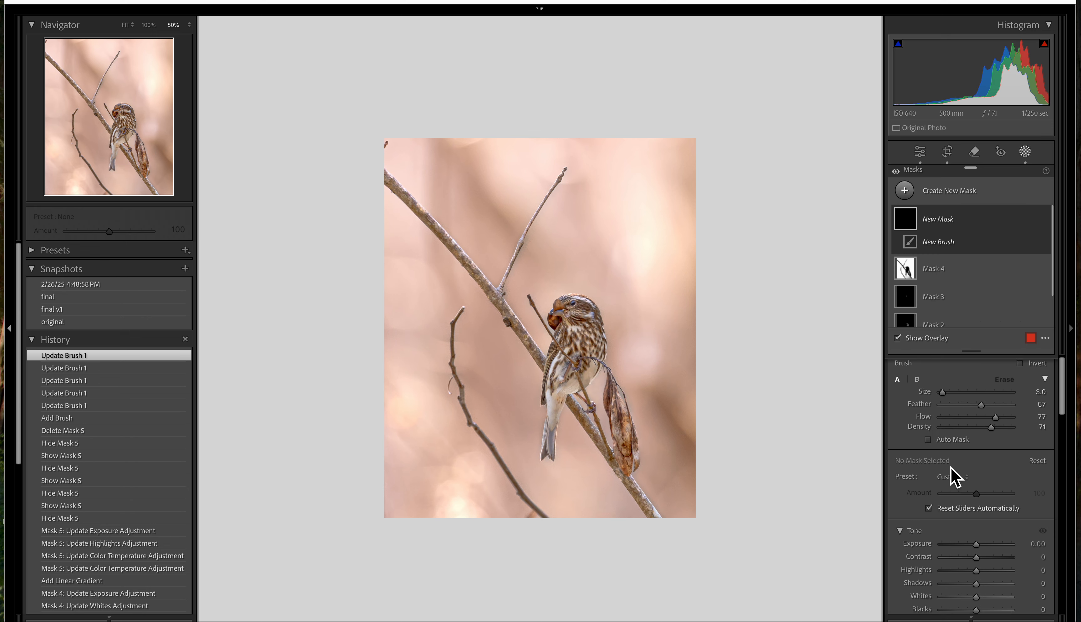
scroll(959, 471, down, 4)
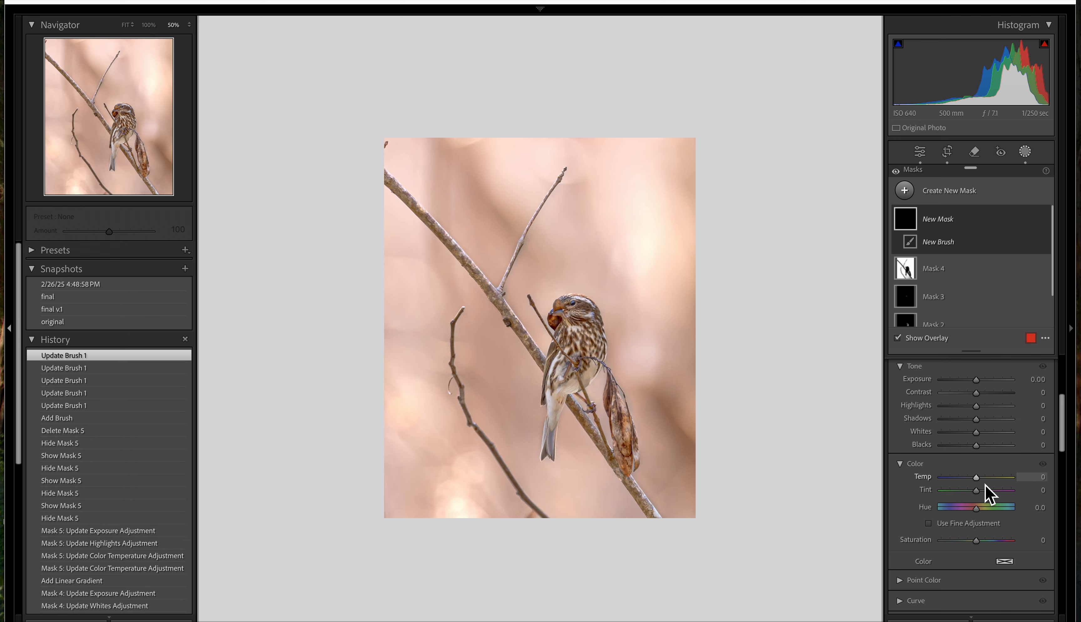
scroll(986, 490, down, 5)
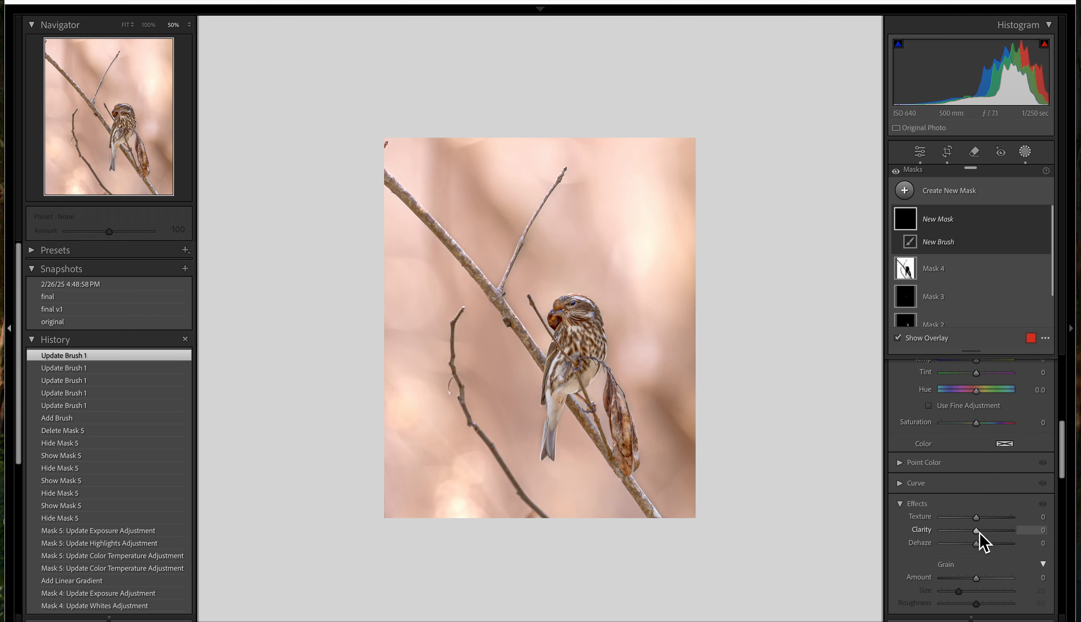
drag(979, 531, 988, 534)
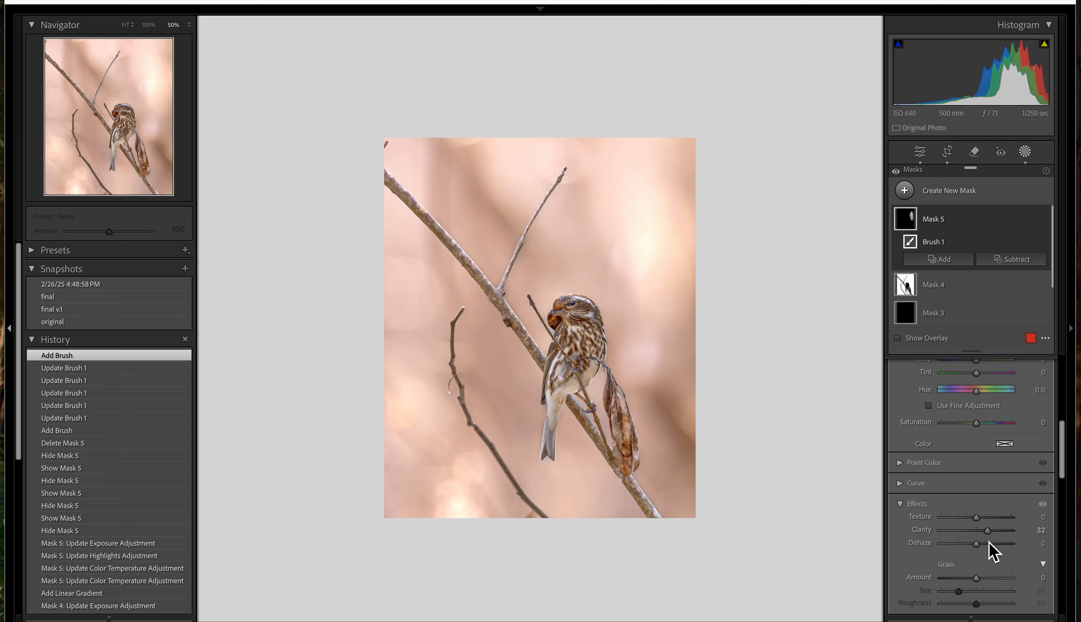
mouse_move(1008, 531)
mouse_down()
mouse_move(926, 540)
mouse_move(1069, 544)
mouse_move(998, 545)
mouse_up()
drag(958, 553, 957, 553)
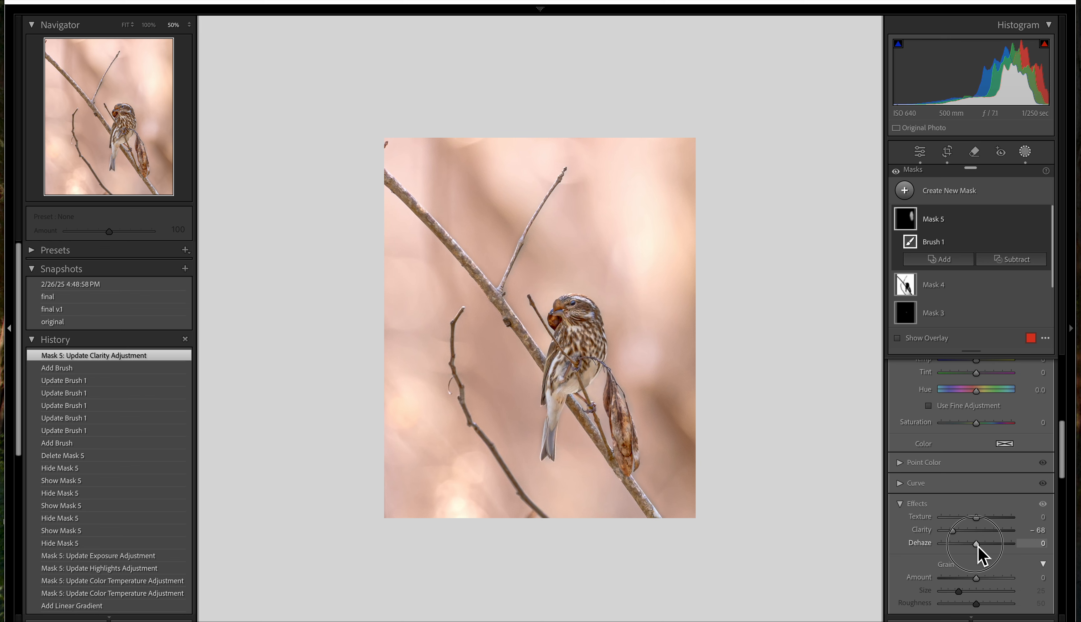
mouse_move(977, 546)
mouse_down()
mouse_move(968, 546)
mouse_move(1003, 549)
mouse_move(953, 553)
mouse_move(982, 557)
mouse_move(978, 545)
mouse_up()
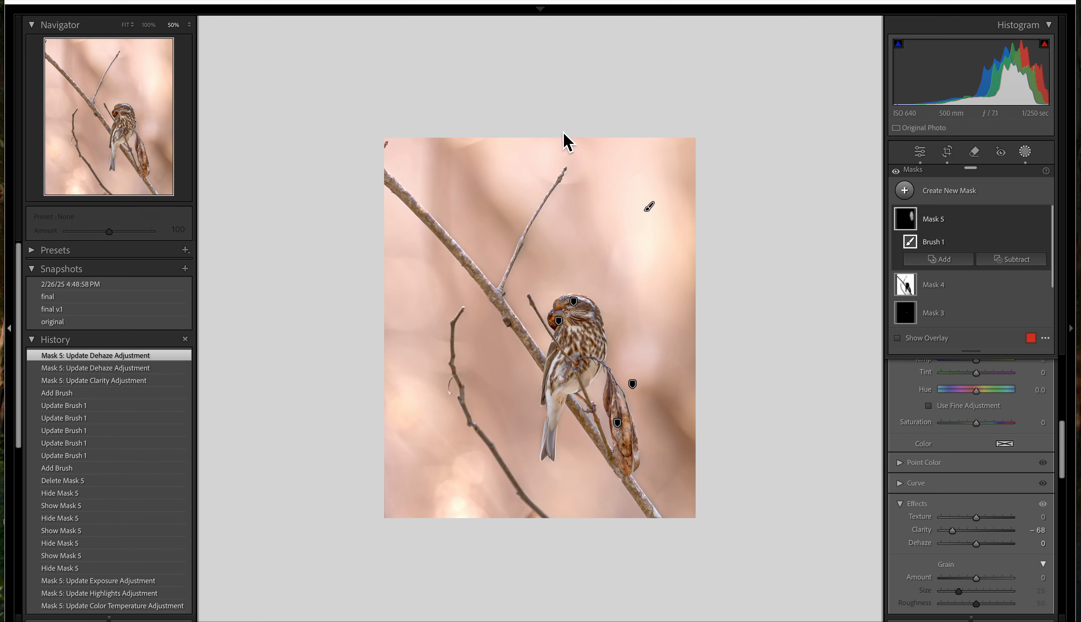
key(shift+w)
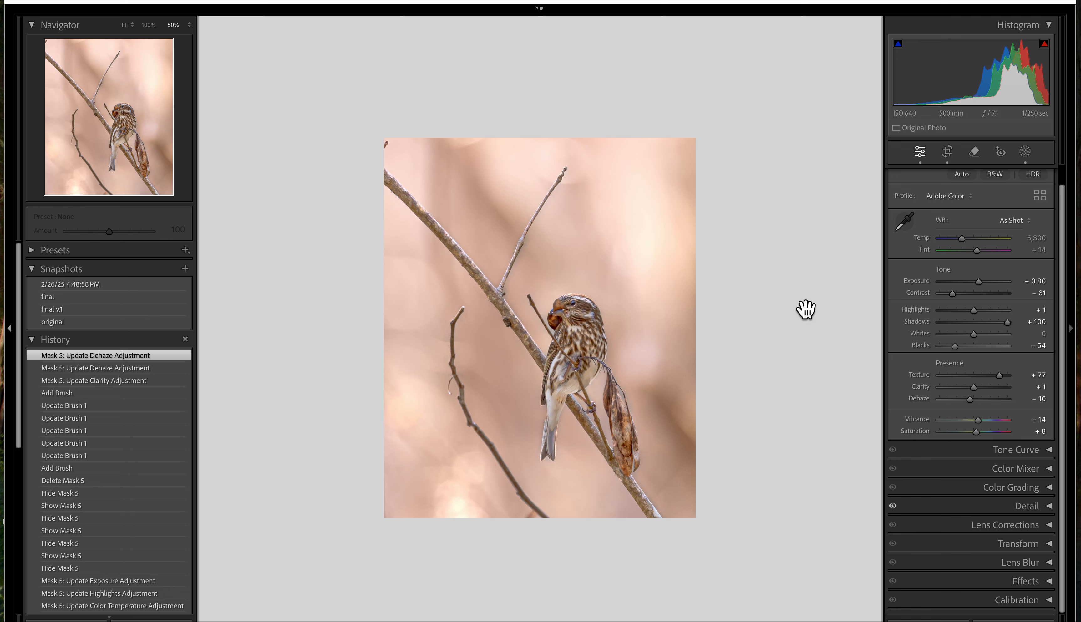
Paint another brush mask with Clarity −21 and Dehaze −15 over the background in the photo's lower-right and upper-left areas
key(k)
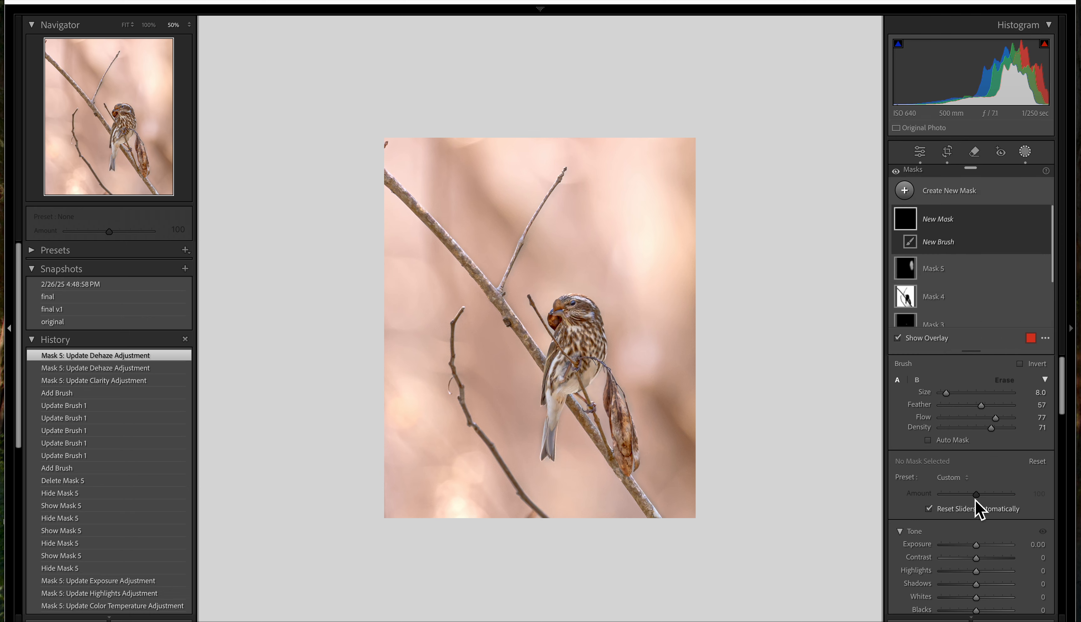
scroll(966, 513, down, 4)
scroll(962, 503, down, 7)
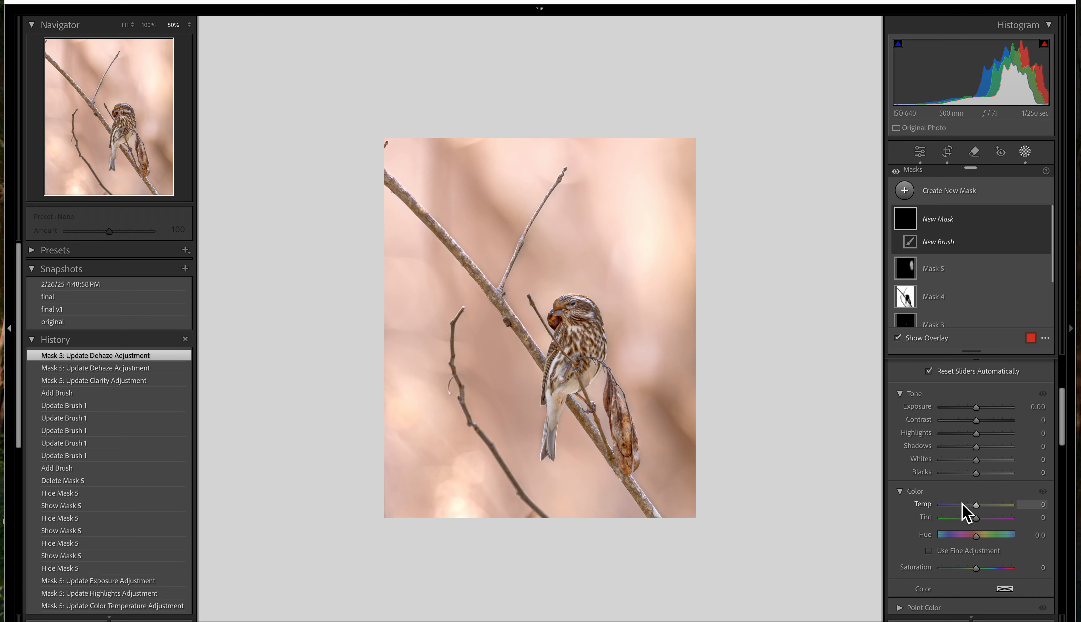
scroll(961, 501, down, 1)
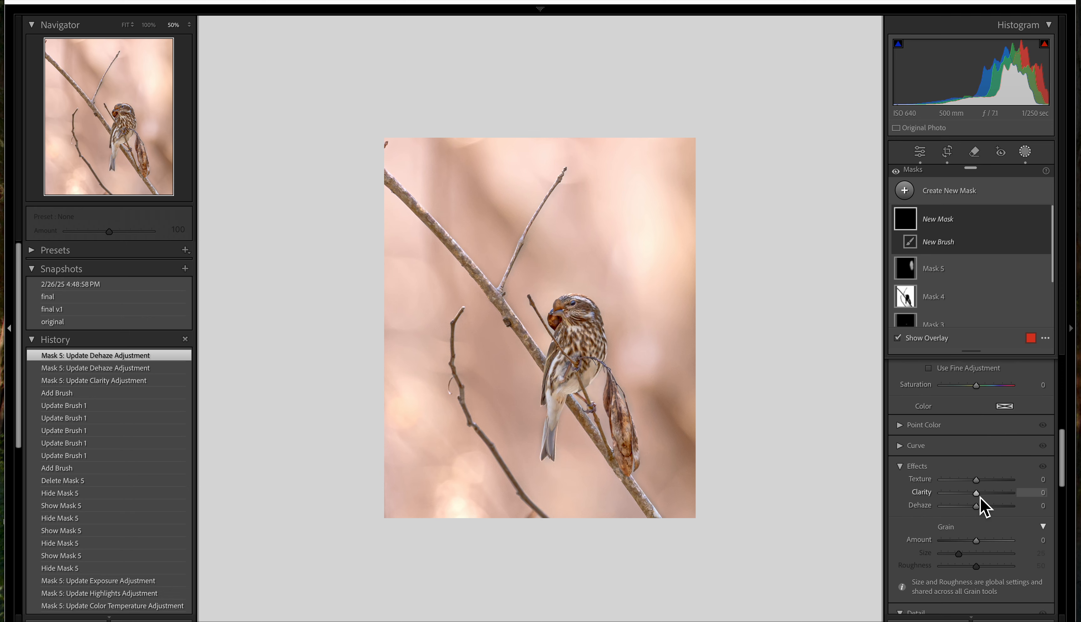
drag(980, 497, 971, 510)
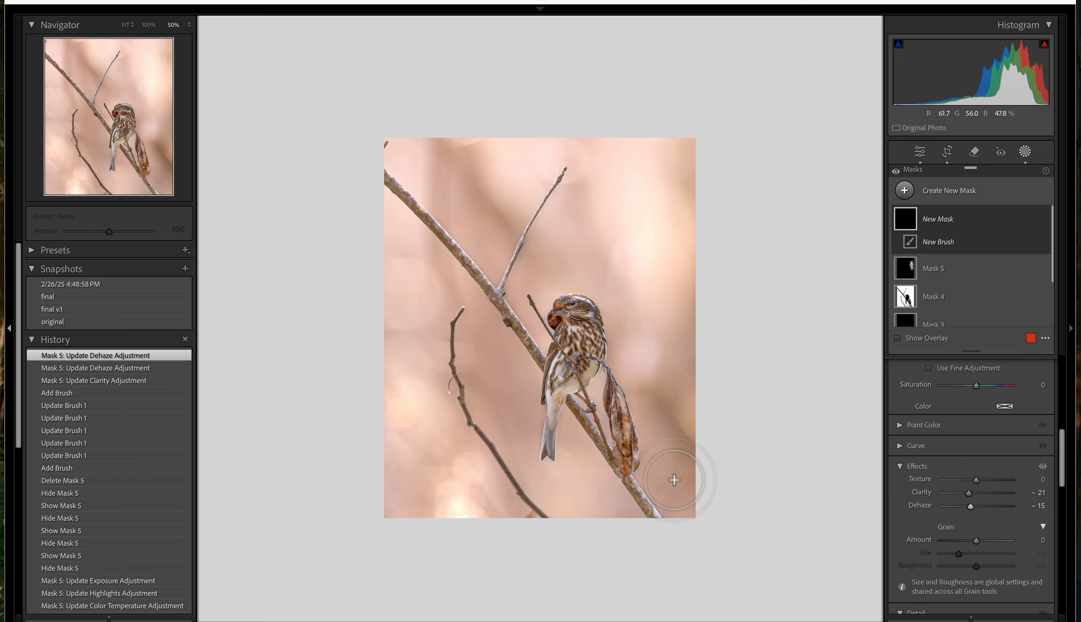
mouse_move(674, 479)
mouse_down()
mouse_move(672, 404)
mouse_move(687, 443)
mouse_move(716, 441)
mouse_up()
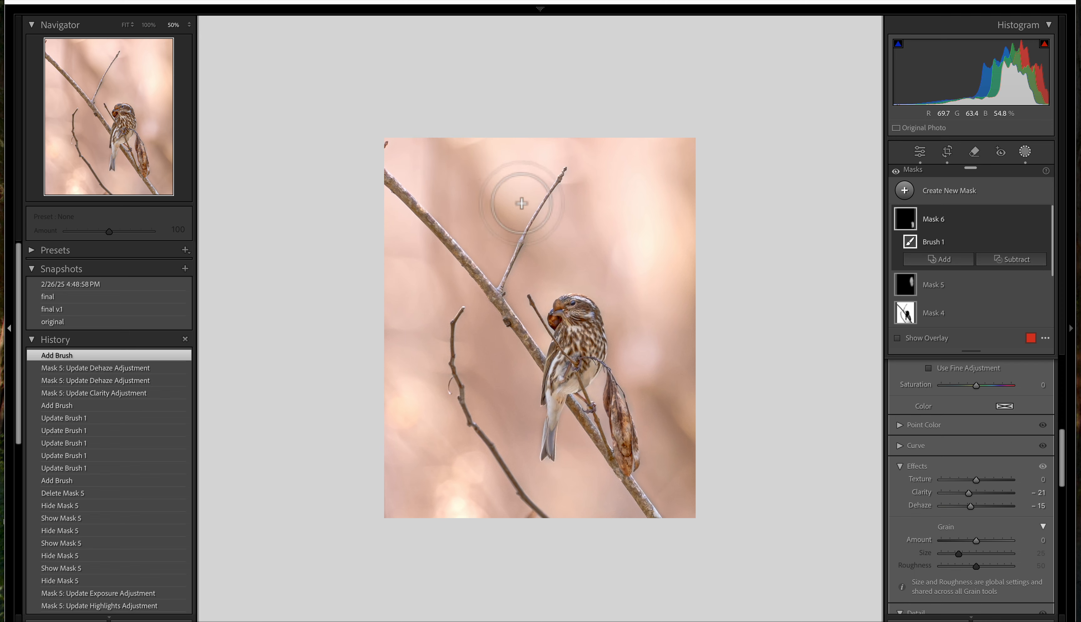
drag(472, 206, 463, 155)
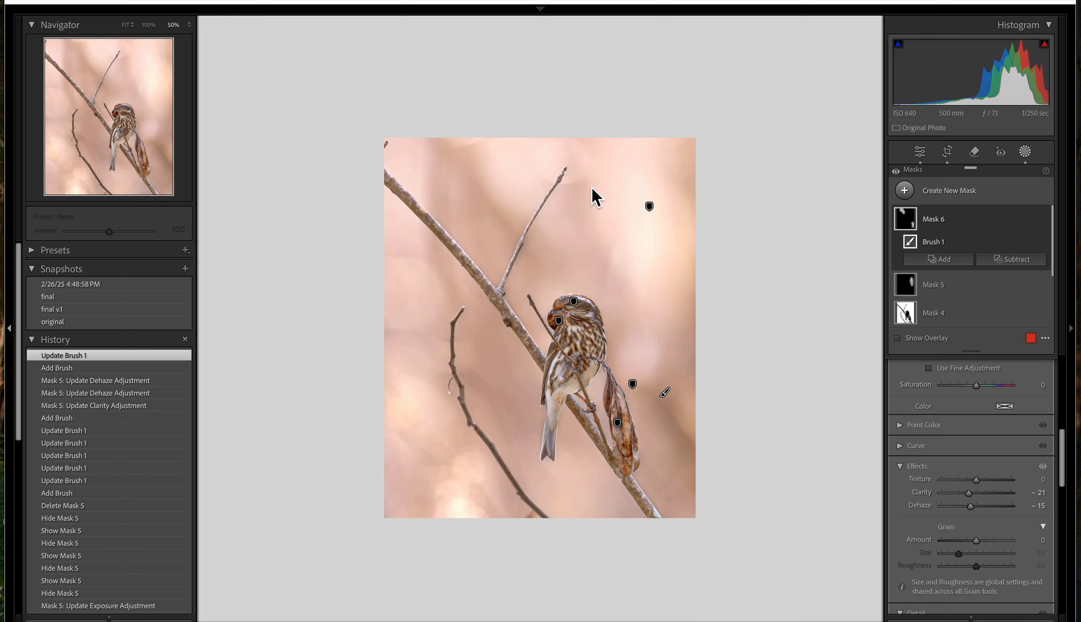
Extend Mask 6 over the upper-middle background beside the thin twig, set Texture −6, Clarity −49 and Dehaze −30, and close masking
drag(581, 209, 594, 149)
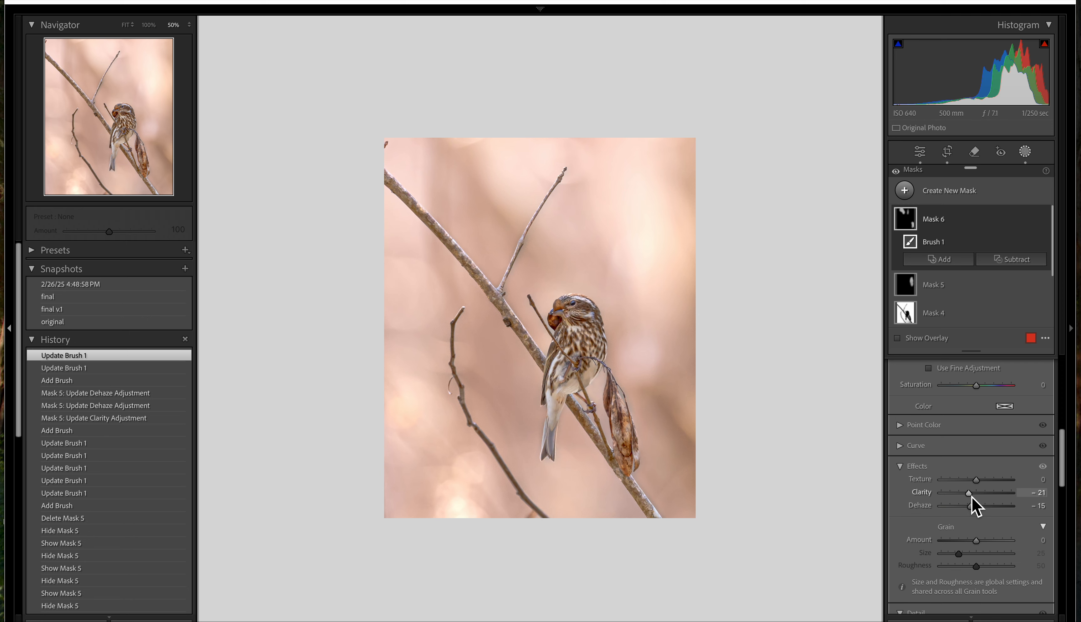
mouse_move(970, 496)
mouse_down()
mouse_move(924, 497)
mouse_move(1064, 498)
mouse_move(961, 498)
mouse_up()
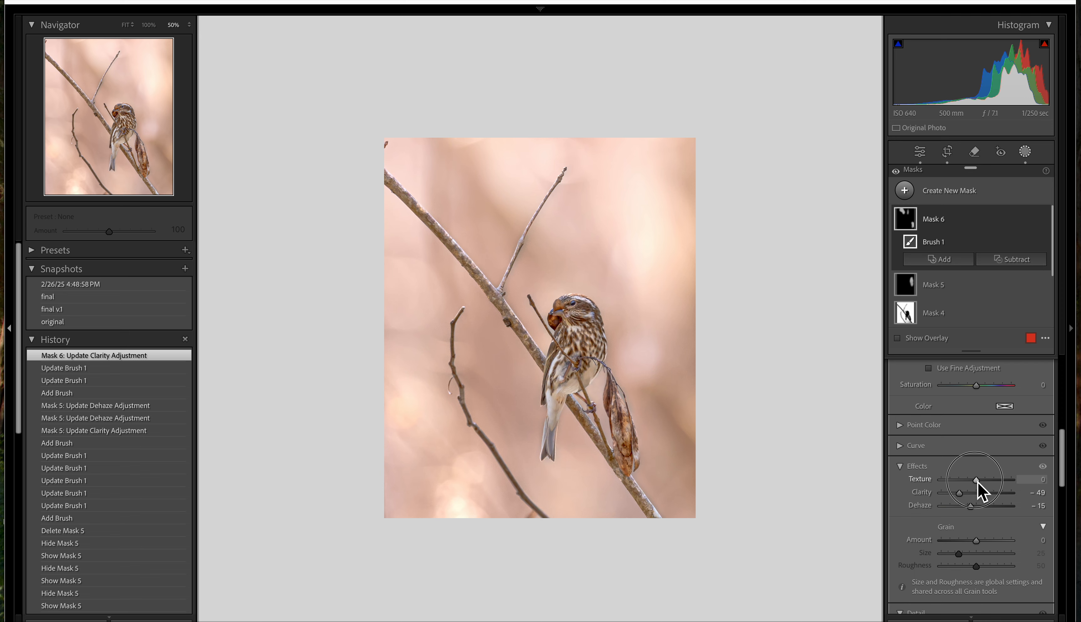
drag(976, 481, 1016, 480)
drag(937, 479, 976, 491)
drag(974, 486, 975, 494)
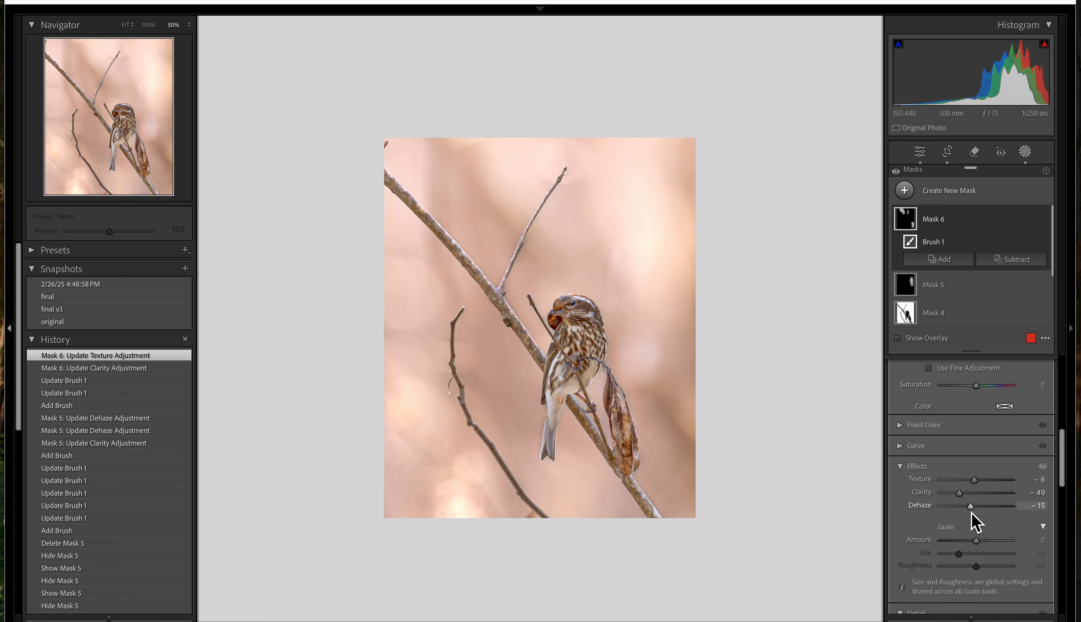
drag(971, 509, 968, 511)
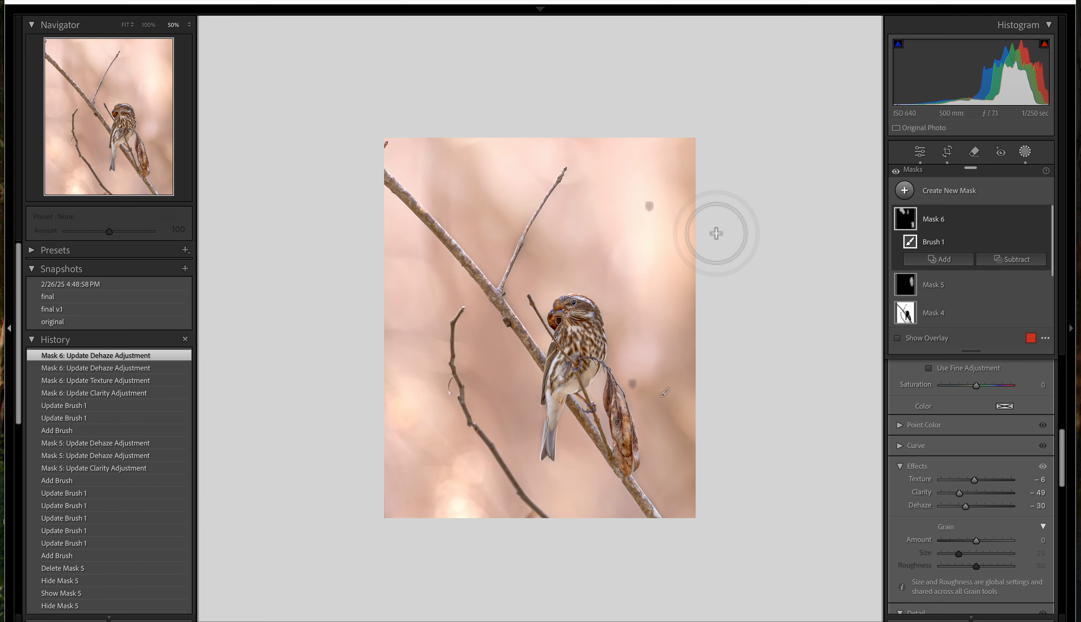
key(Escape)
key(Escape)
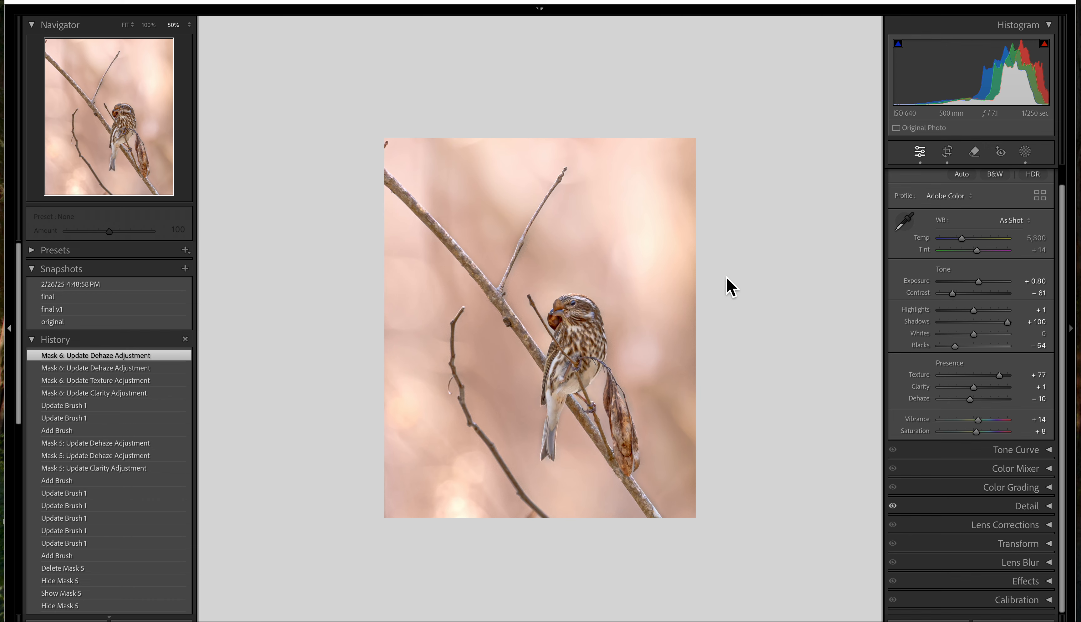
Reopen masking, check the existing masks' overlays, and create a new Select Subject mask
click(1026, 154)
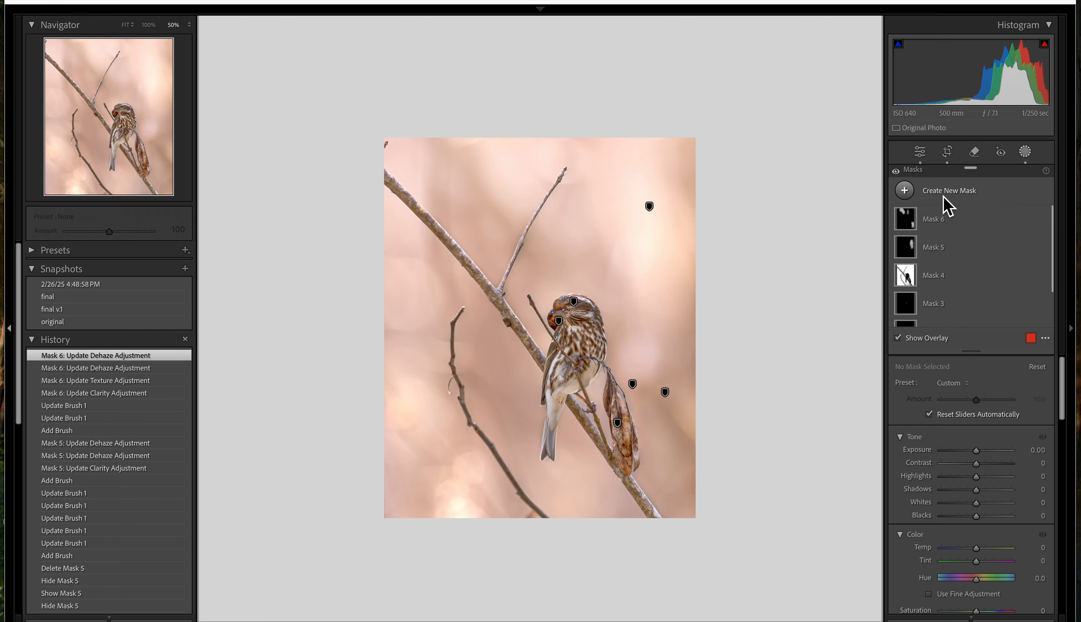
mouse_move(904, 279)
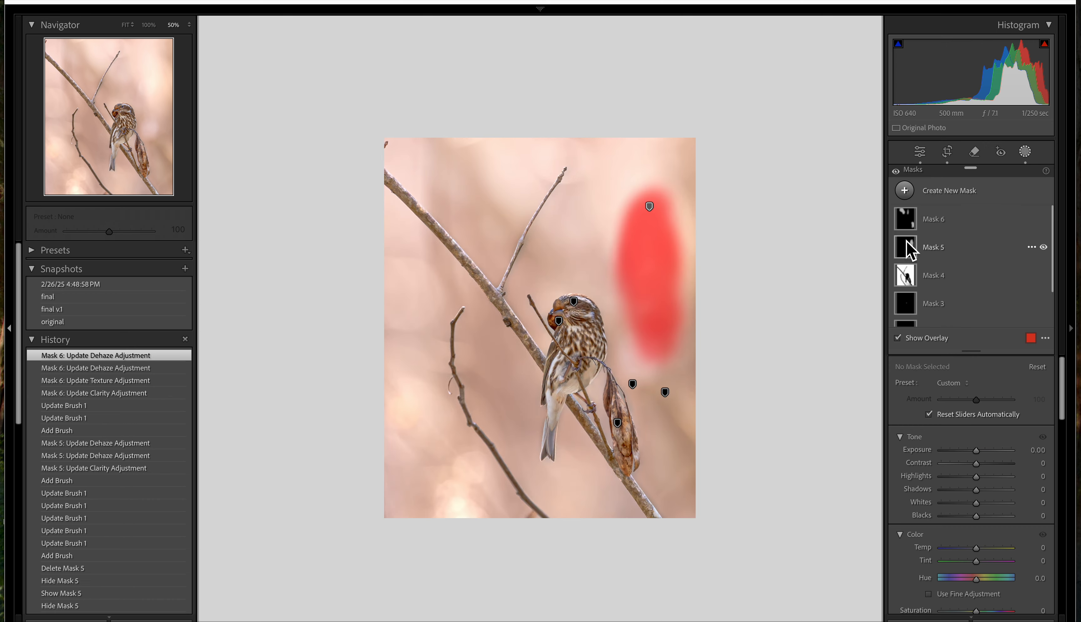
scroll(922, 276, down, 2)
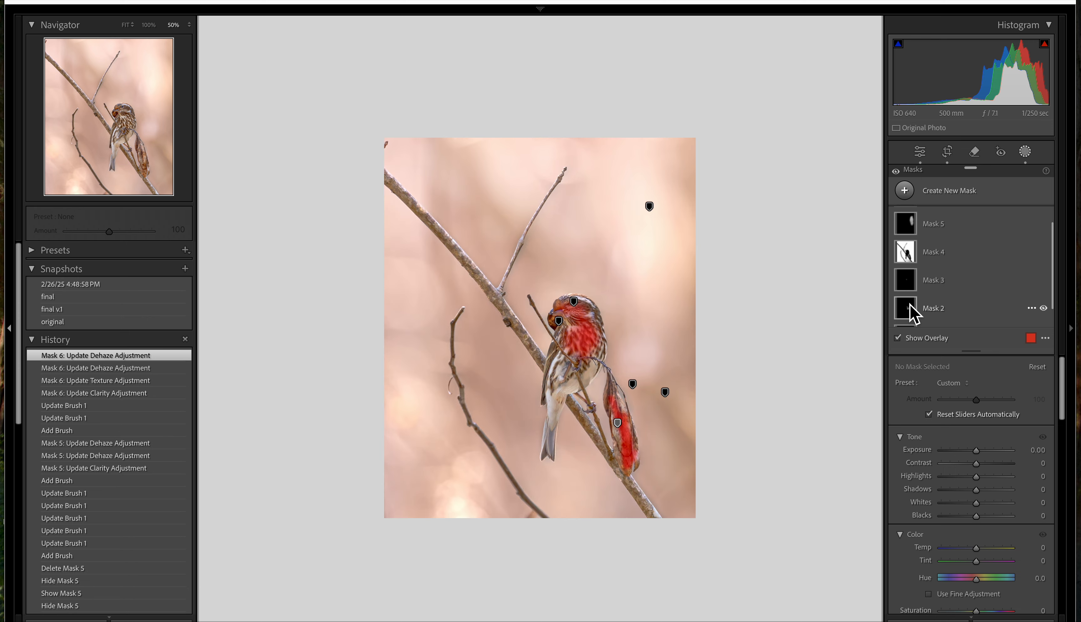
mouse_move(905, 237)
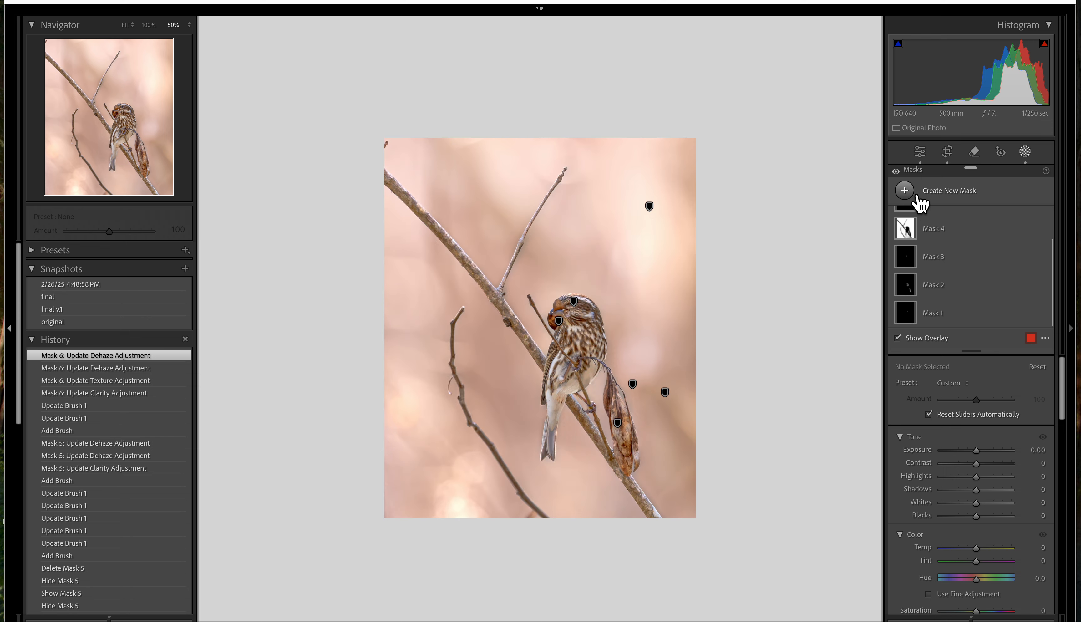
scroll(916, 253, up, 2)
scroll(908, 257, up, 1)
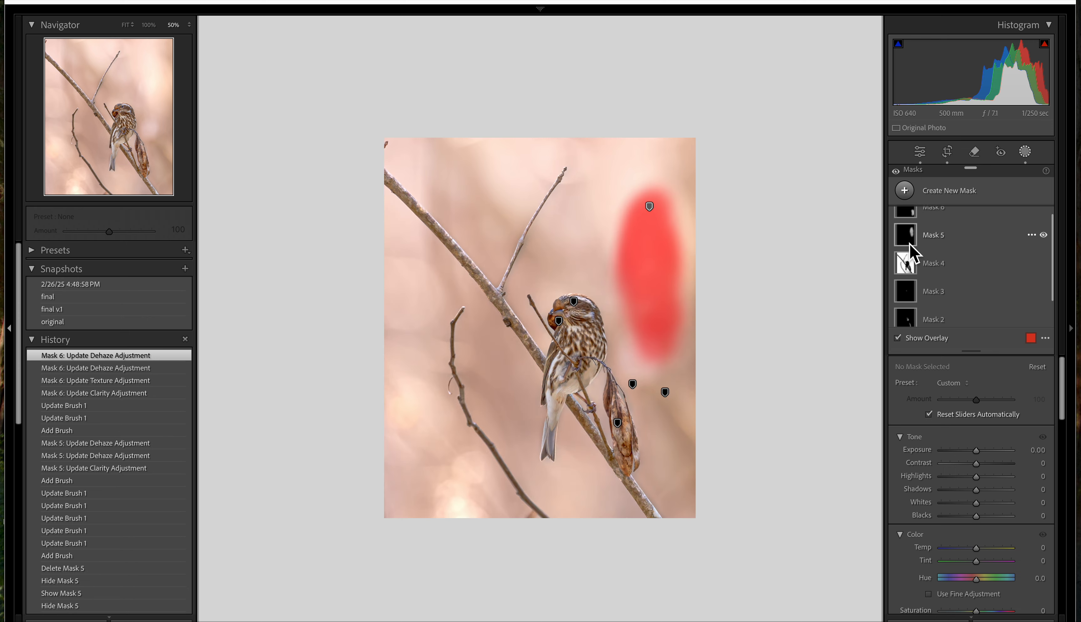
click(943, 189)
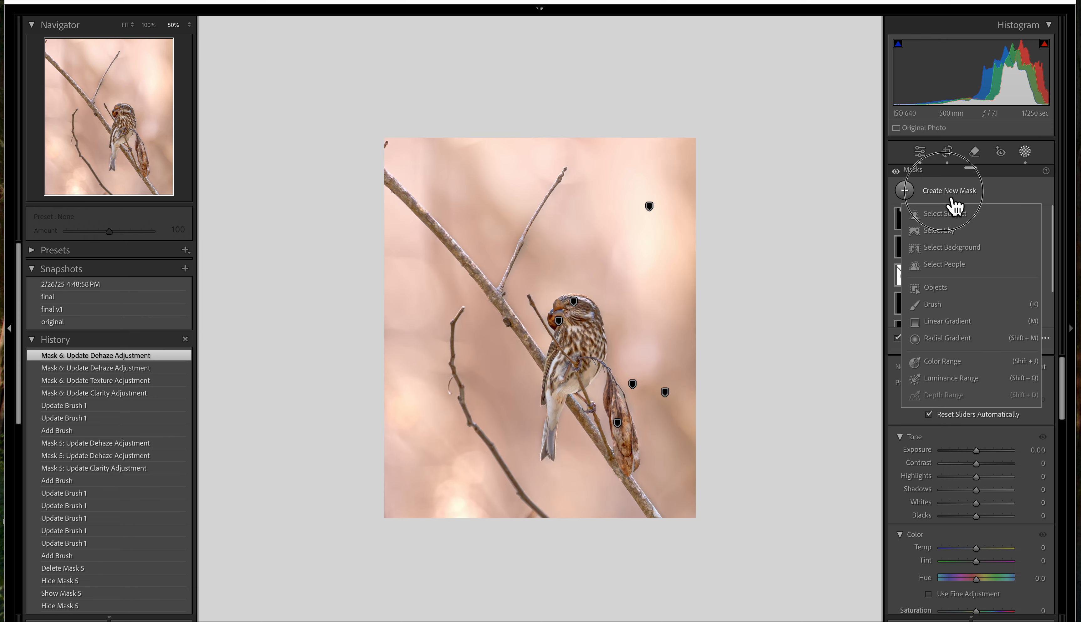
click(945, 214)
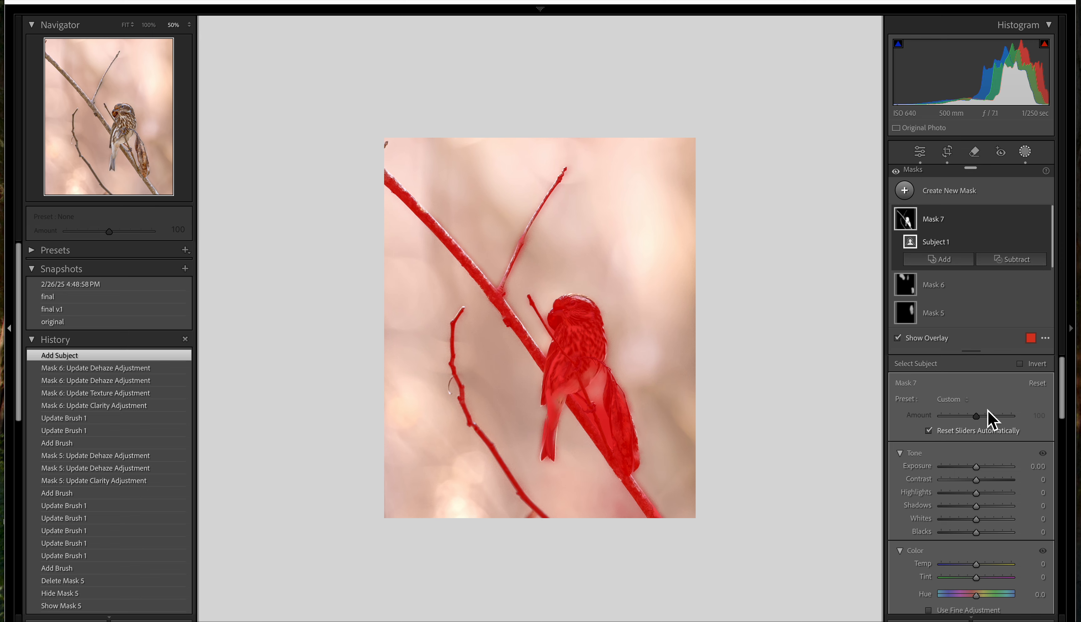
Hide the mask overlay and set the subject mask's Exposure to 0.70
scroll(987, 409, down, 1)
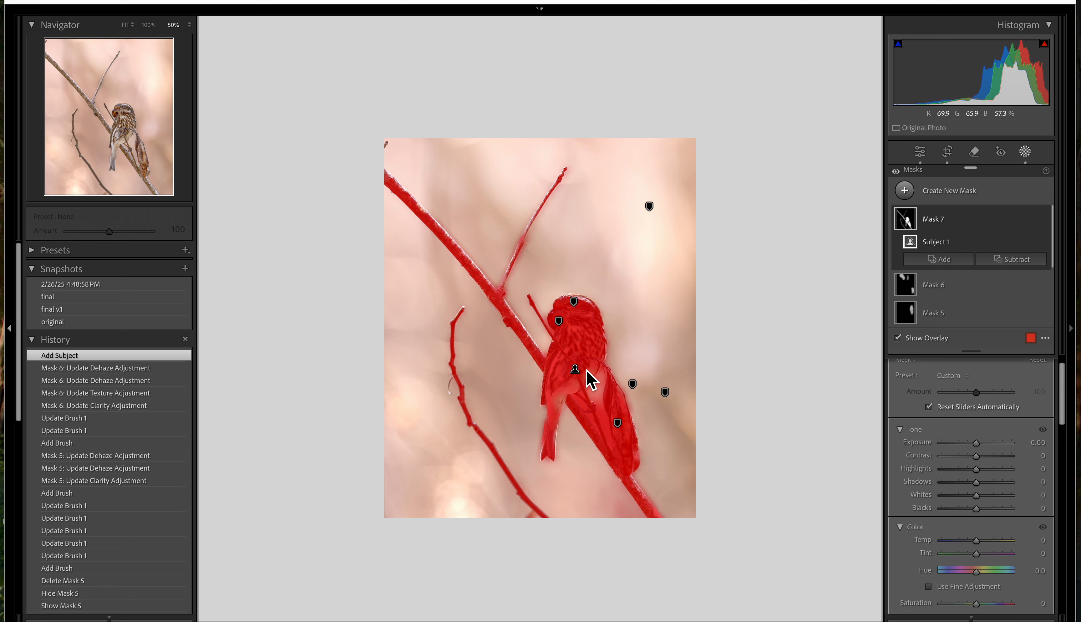
scroll(997, 477, down, 1)
scroll(999, 483, down, 2)
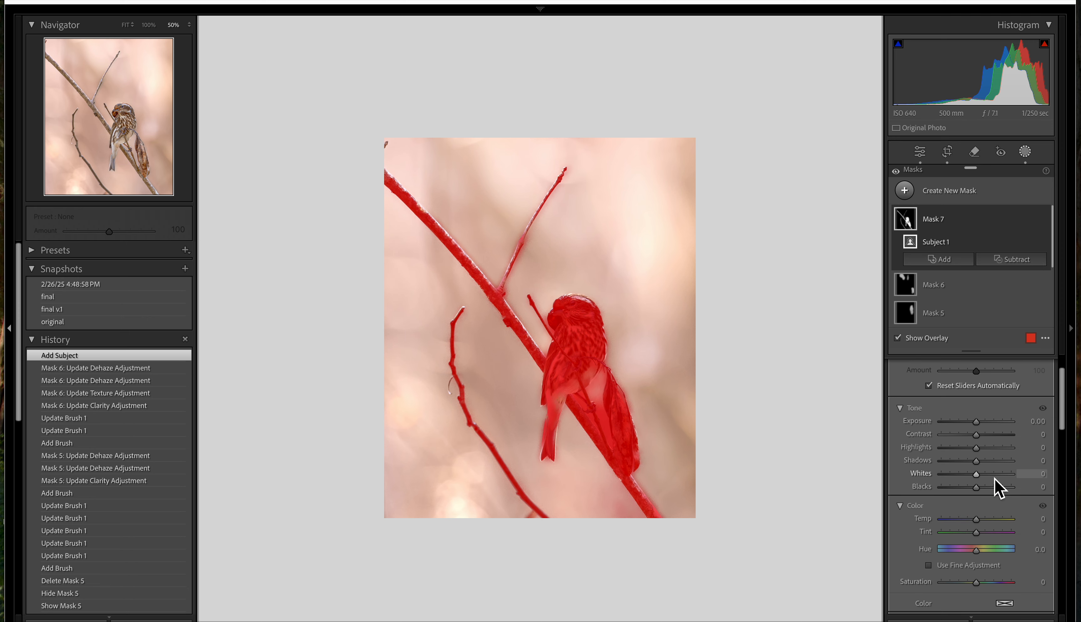
key(o)
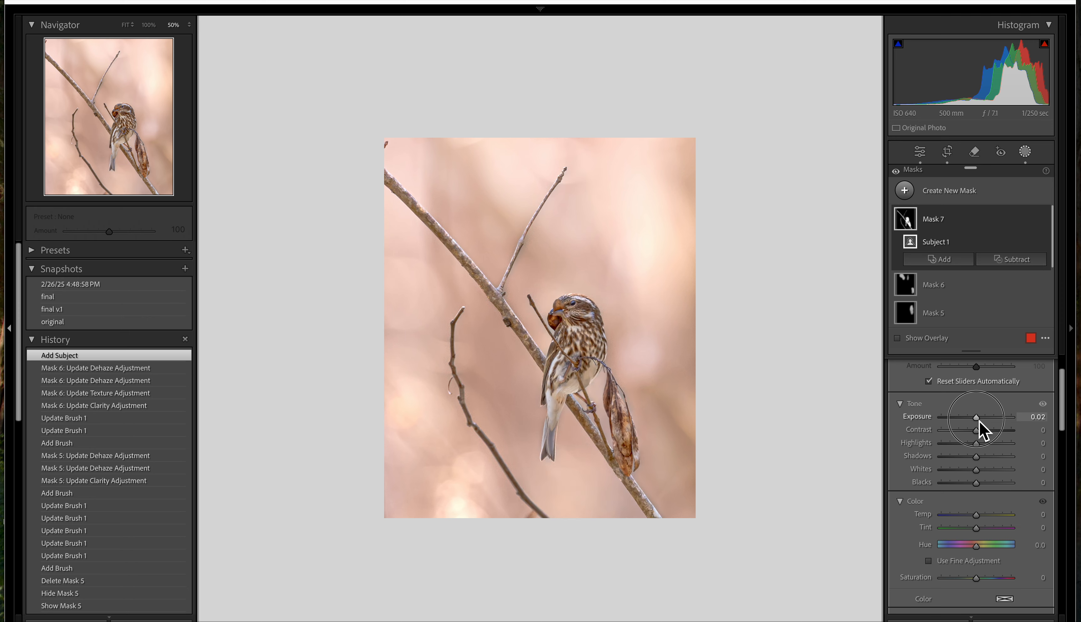
drag(978, 419, 985, 420)
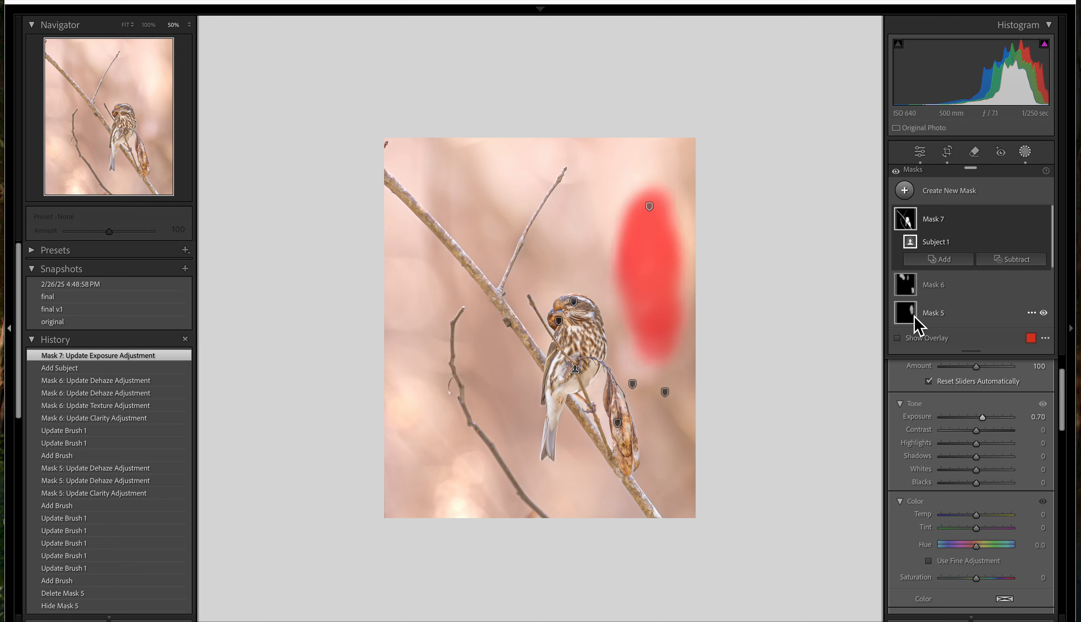
Subtract the background gap between the bird's legs and the hanging leaf from Mask 7 with a brush
click(1016, 262)
click(994, 378)
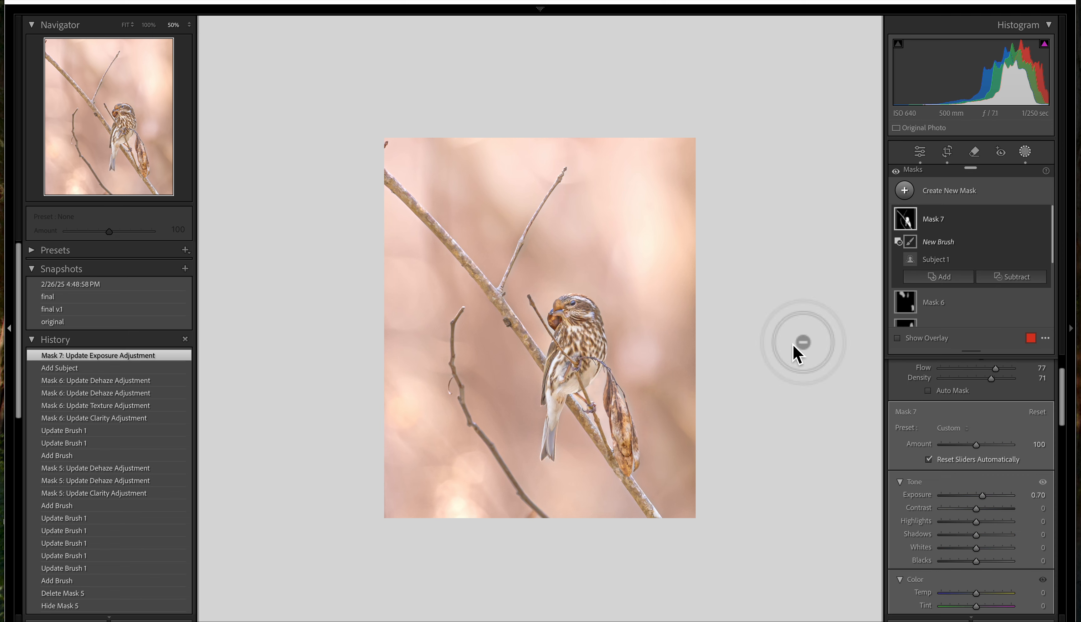
mouse_move(602, 398)
mouse_down()
mouse_move(594, 389)
mouse_move(587, 403)
mouse_move(605, 436)
mouse_move(578, 392)
mouse_up()
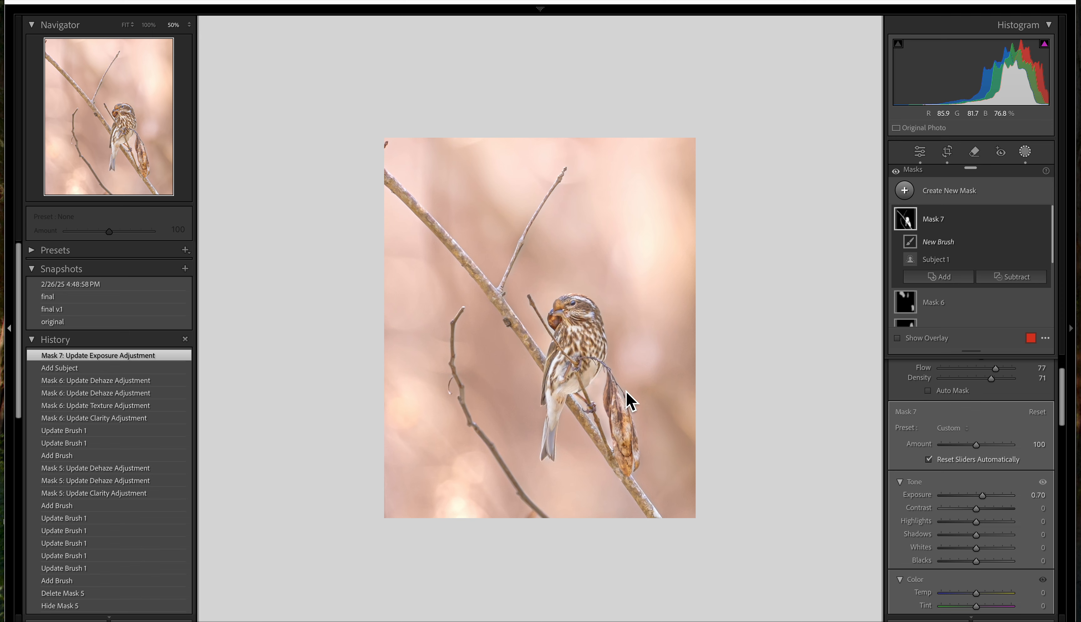
Set Contrast 29, Temp 7 and Tint 5 for the subject mask, and close masking
click(935, 263)
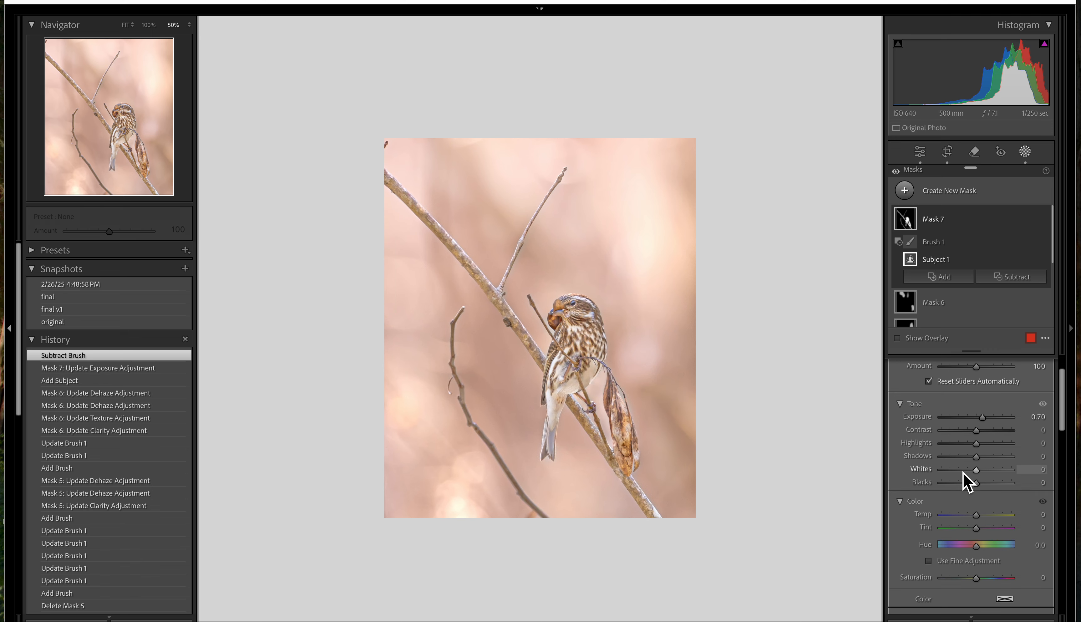
scroll(967, 482, down, 3)
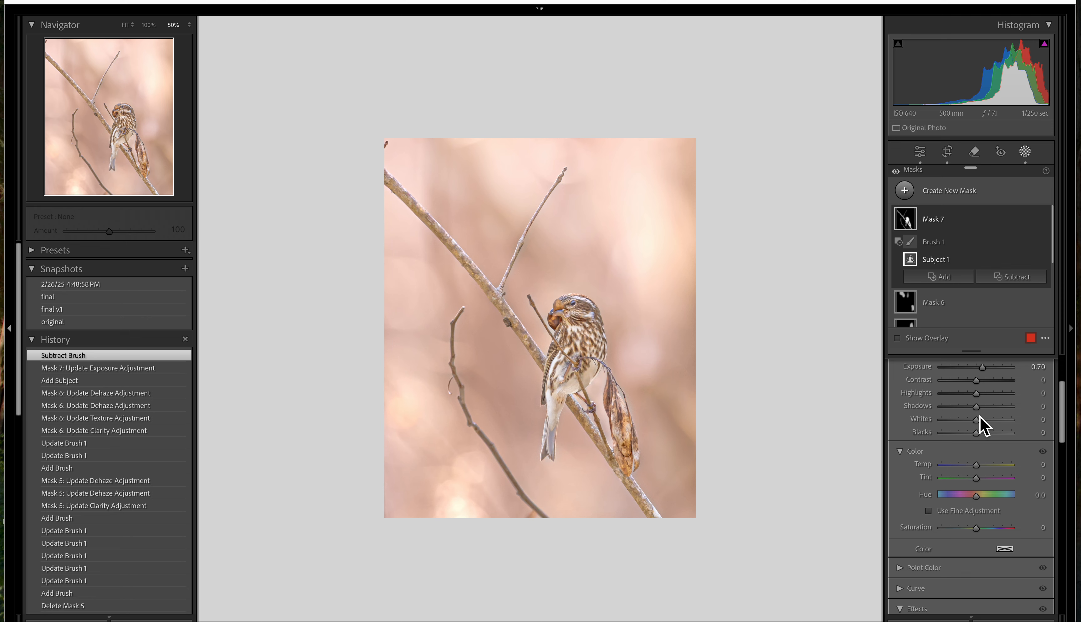
click(984, 380)
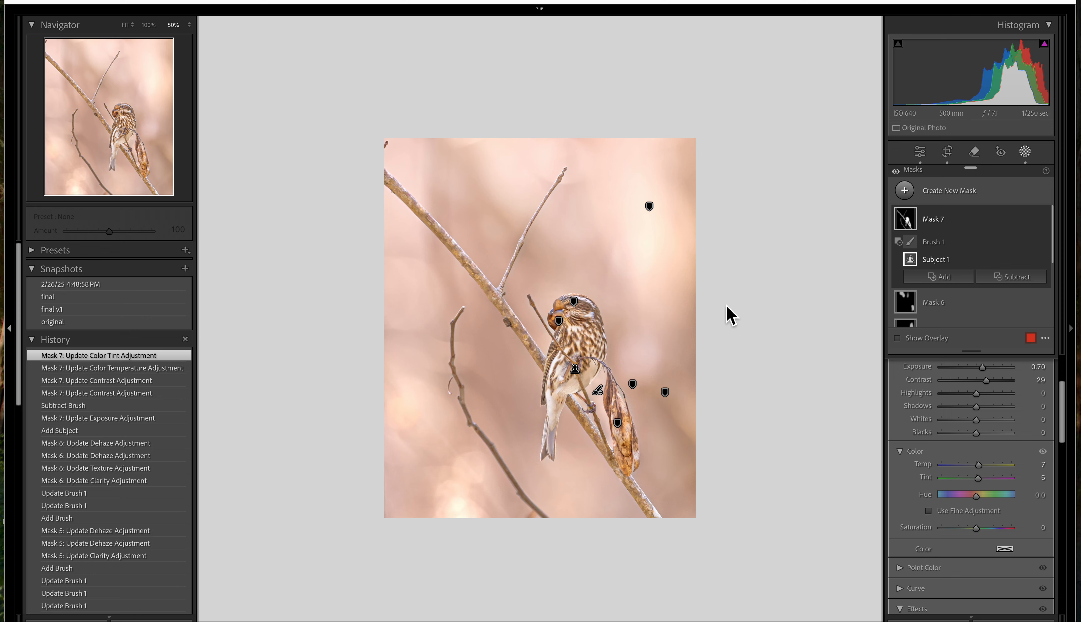
key(shift+w)
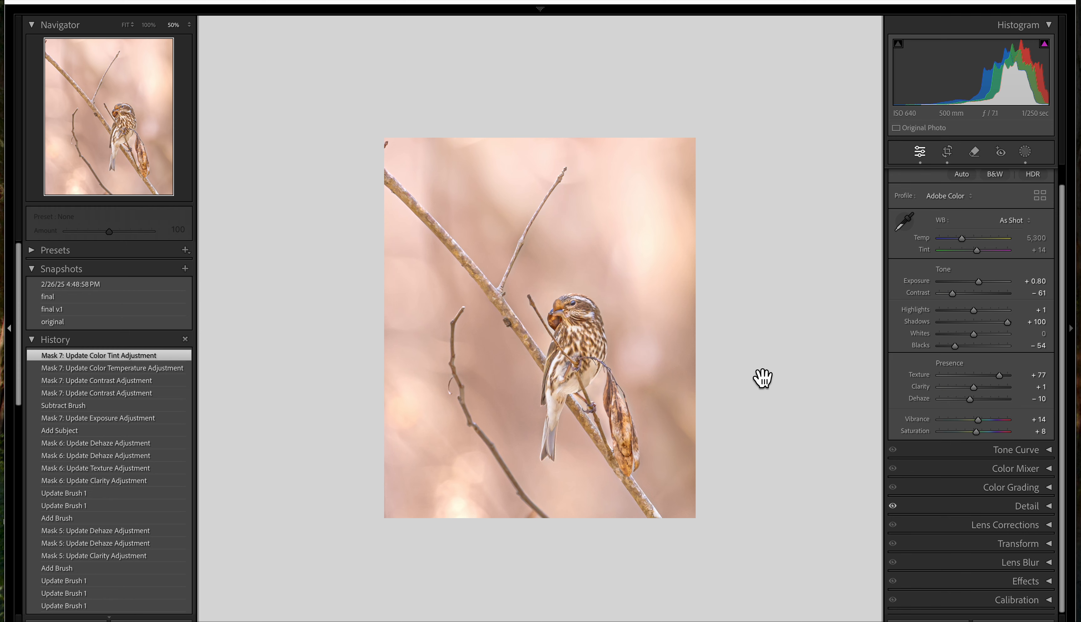
key(k)
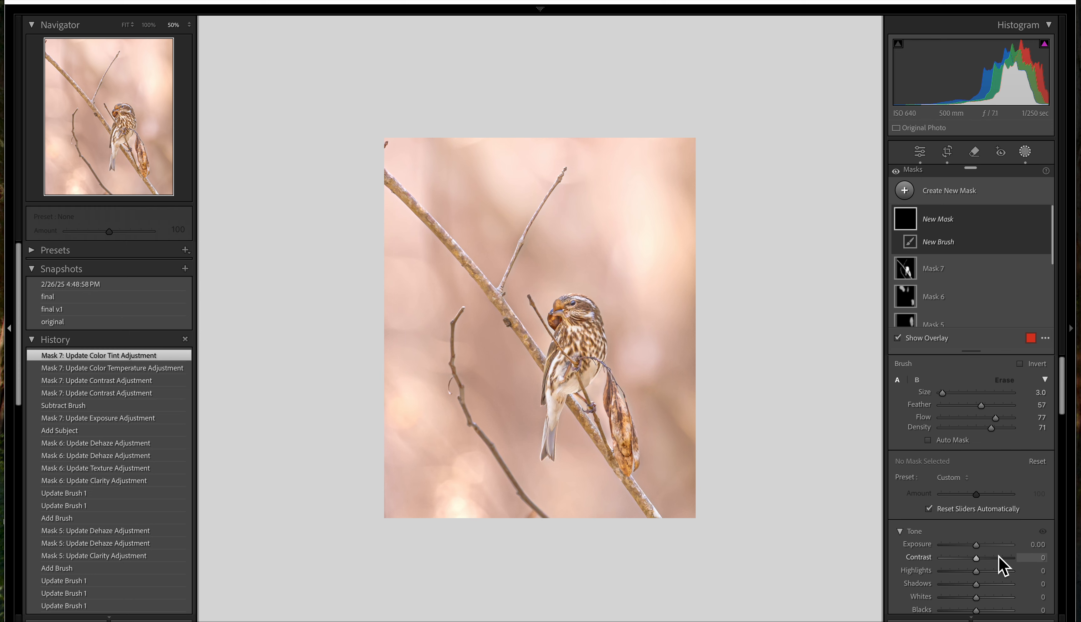
key(shift+w)
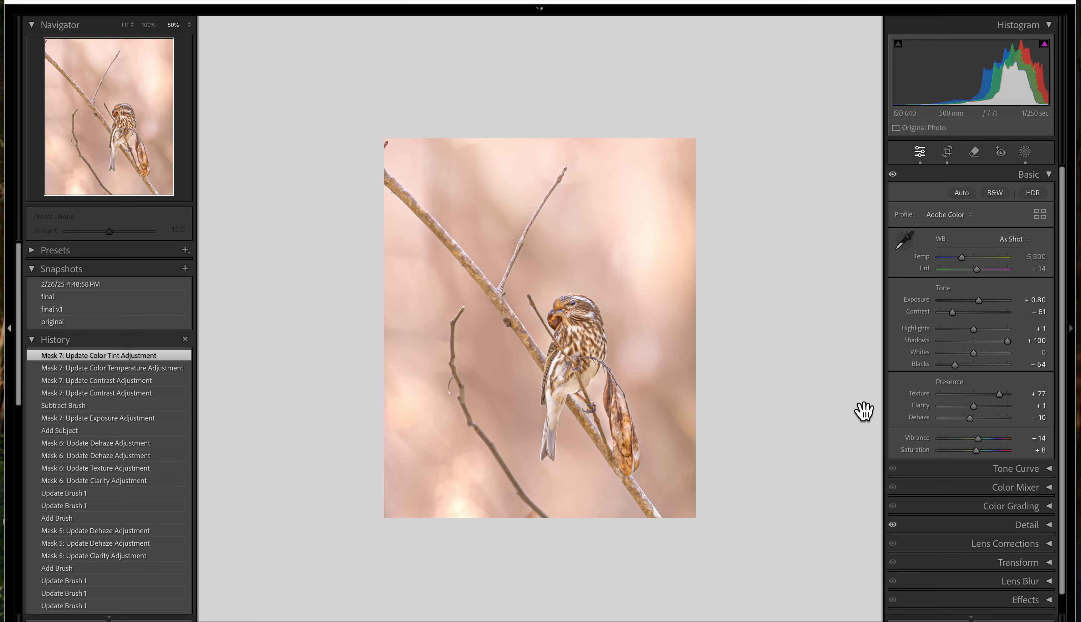
Tighten the crop slightly to trim the dark twig end at the photo's upper-left corner
click(946, 152)
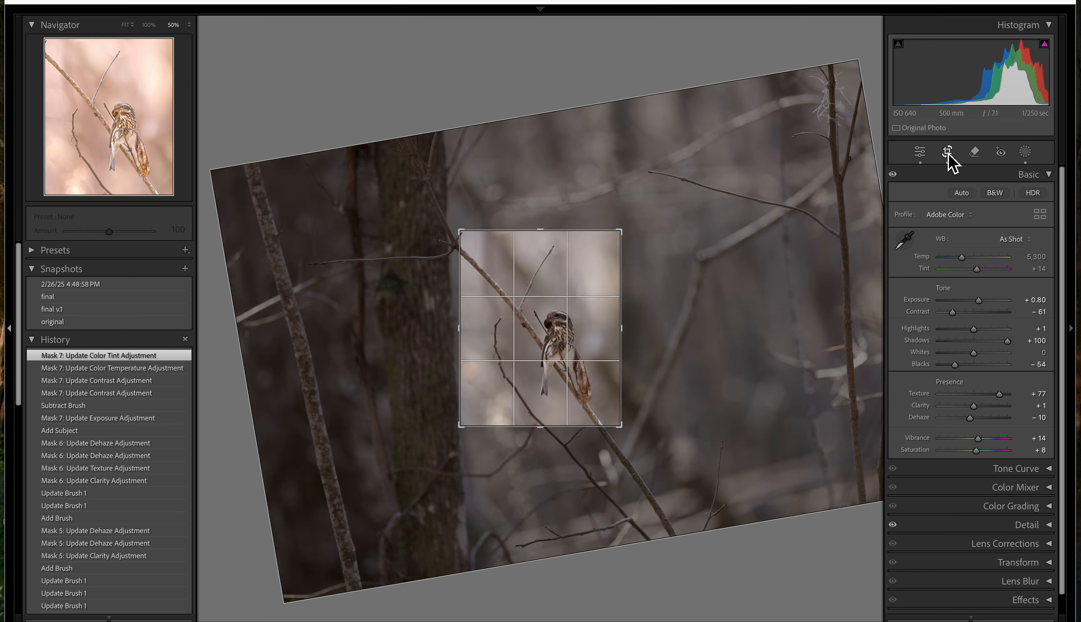
drag(465, 234, 468, 237)
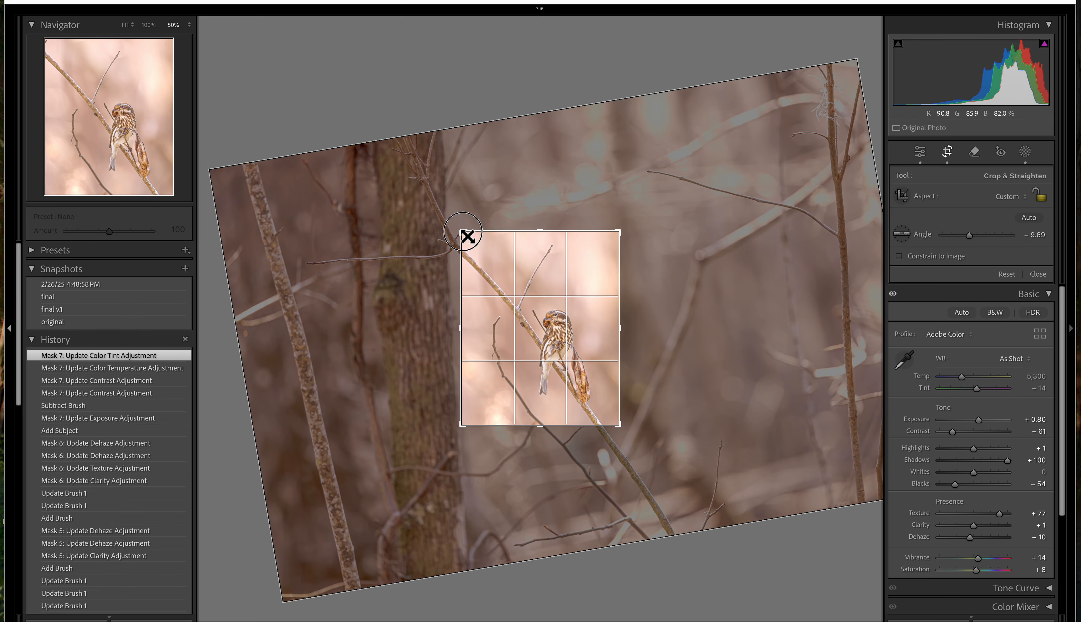
key(Return)
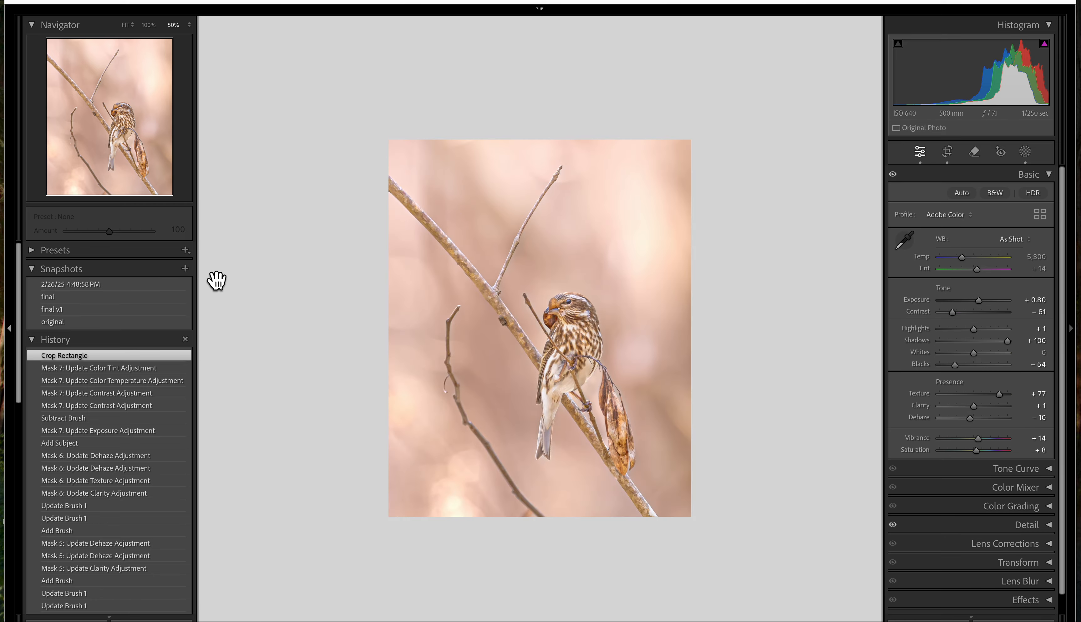
Save the current edit as a new snapshot named "video"
click(185, 268)
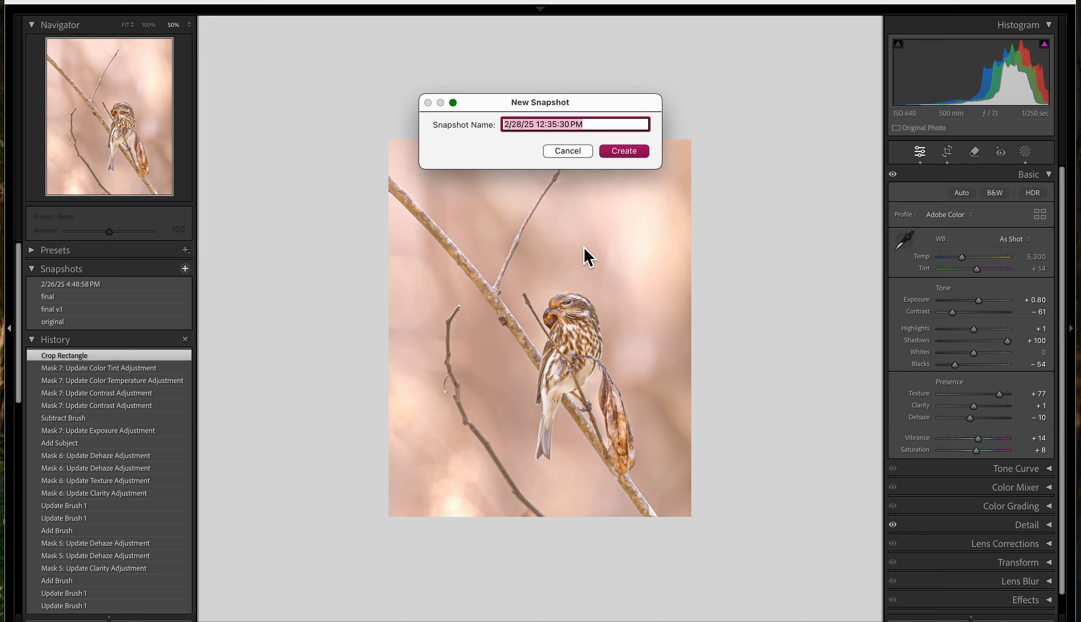
text(video)
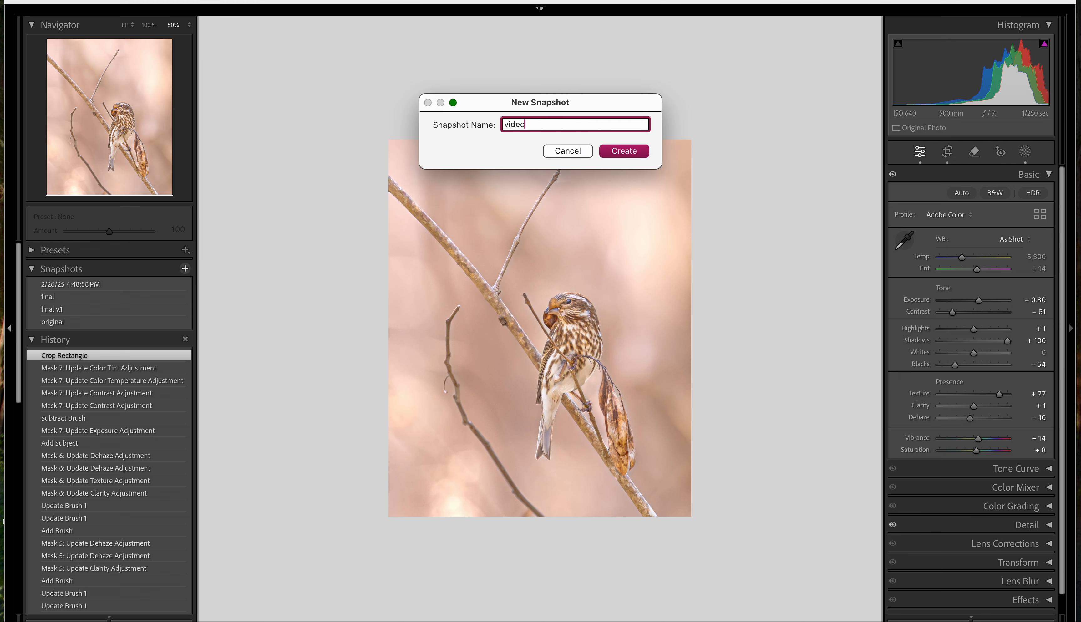
click(622, 154)
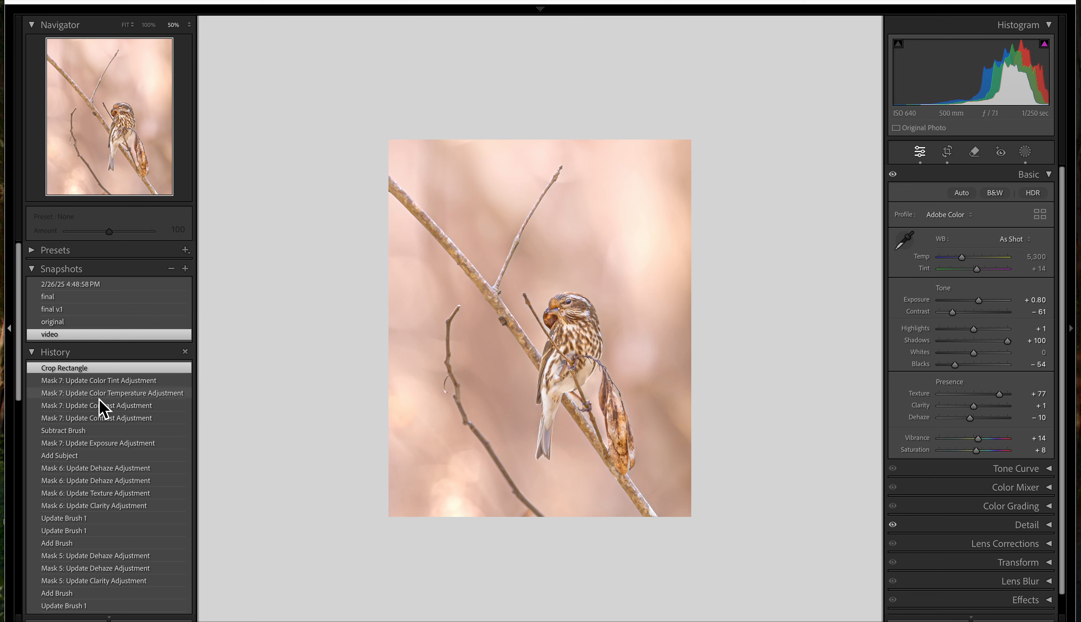
Compare the original, 2/26/25 4:48:58 PM, video and final snapshots, centring the view on the bird in the original
click(133, 322)
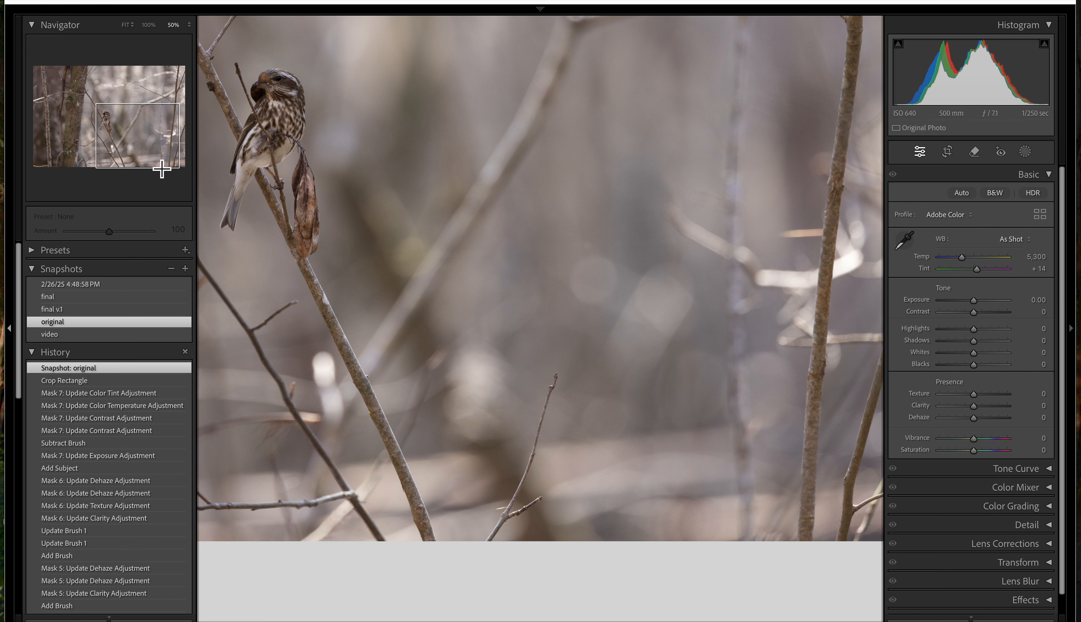
click(123, 140)
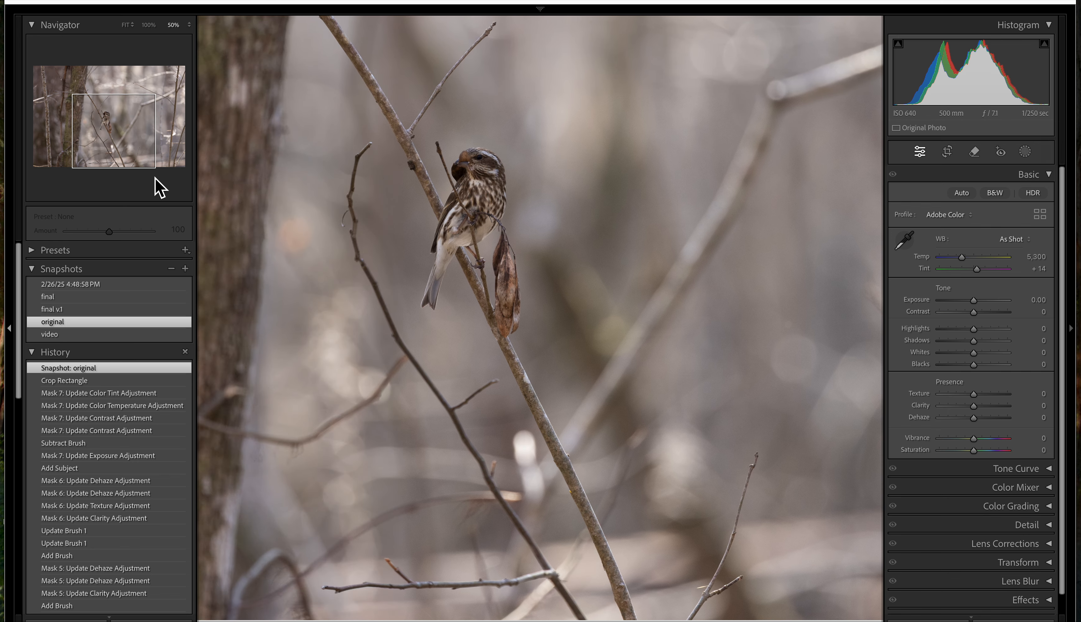
click(123, 285)
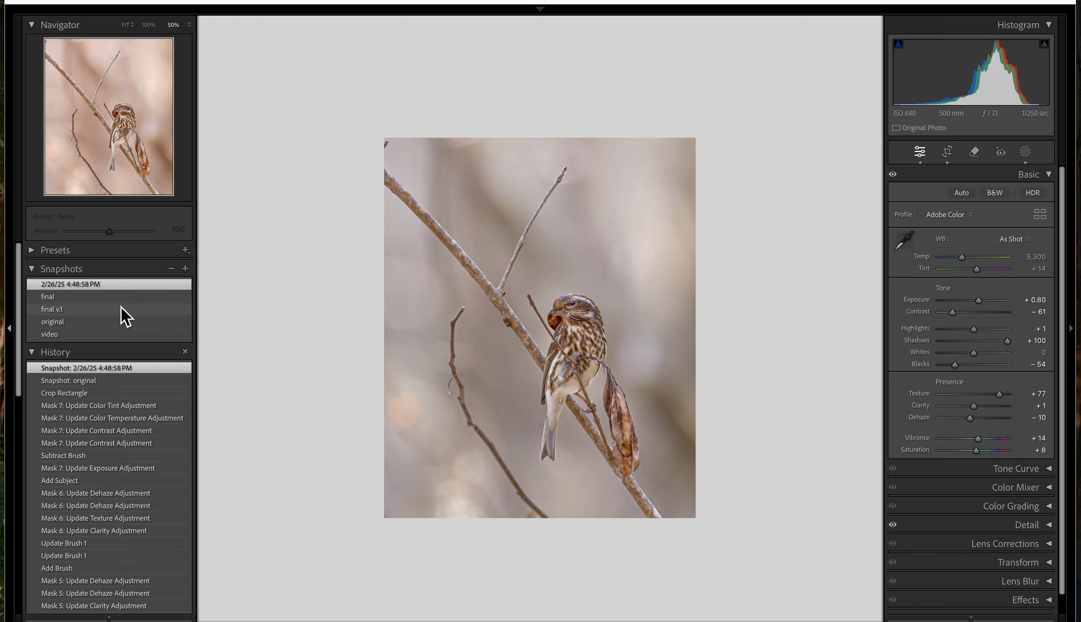
click(104, 334)
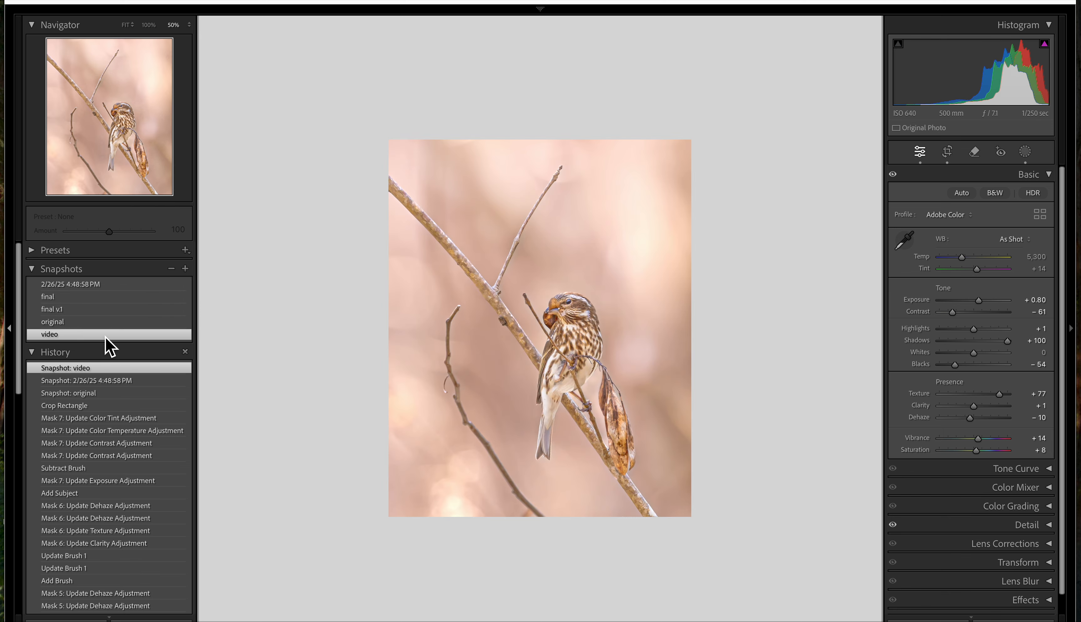
click(82, 297)
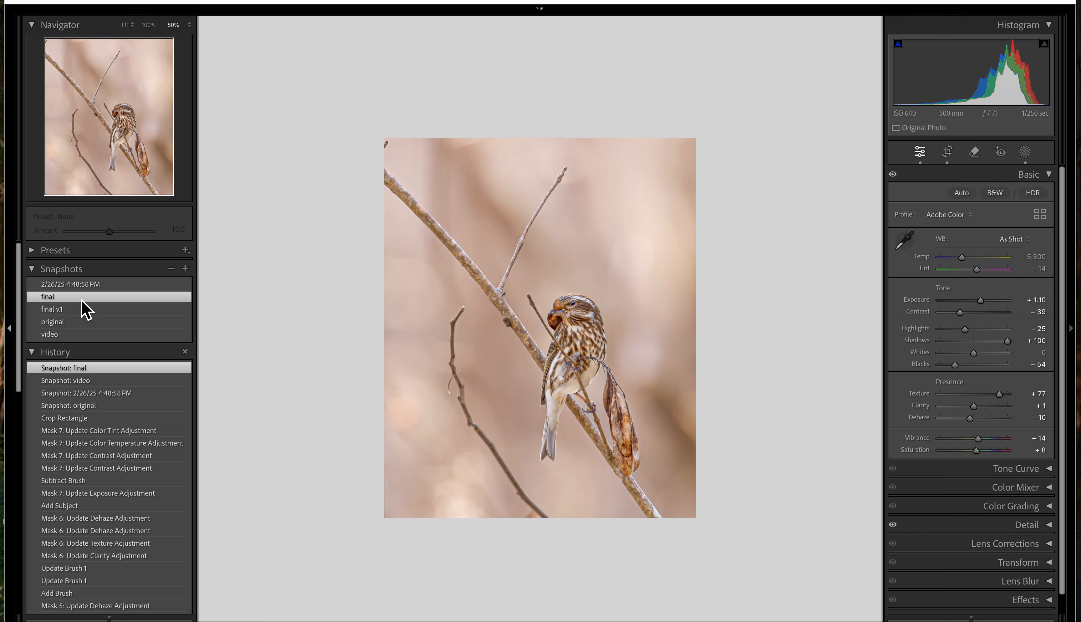
Compare the final v.1 snapshot with the video snapshot, finishing on the video version
click(81, 311)
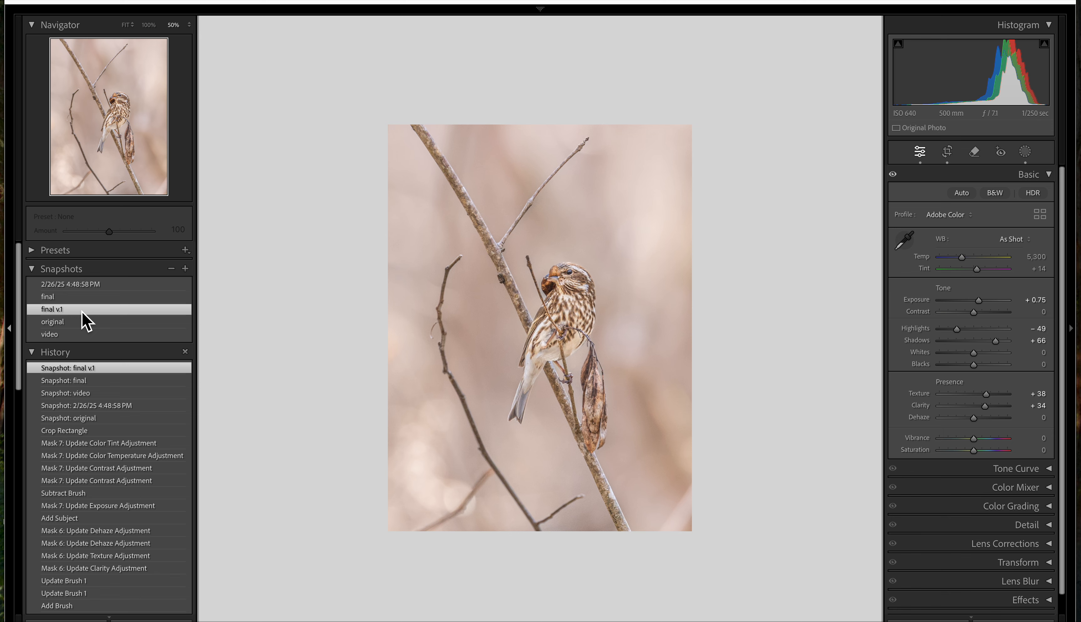
click(90, 336)
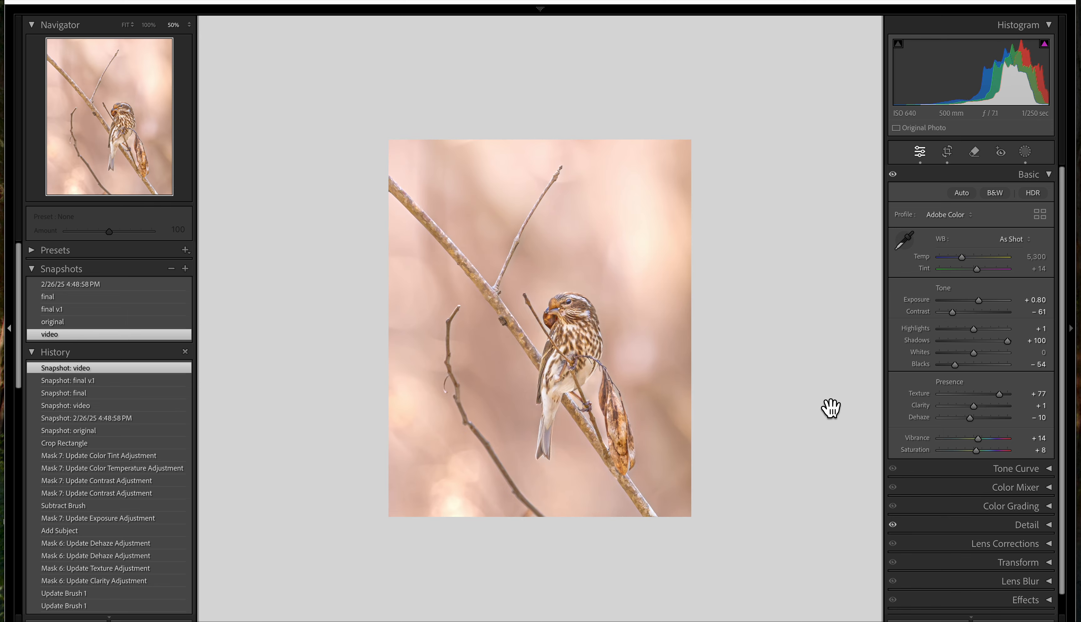
Reduce the photo's Saturation to -4 and Vibrance to +2, and raise Exposure to +0.85
scroll(993, 331, down, 1)
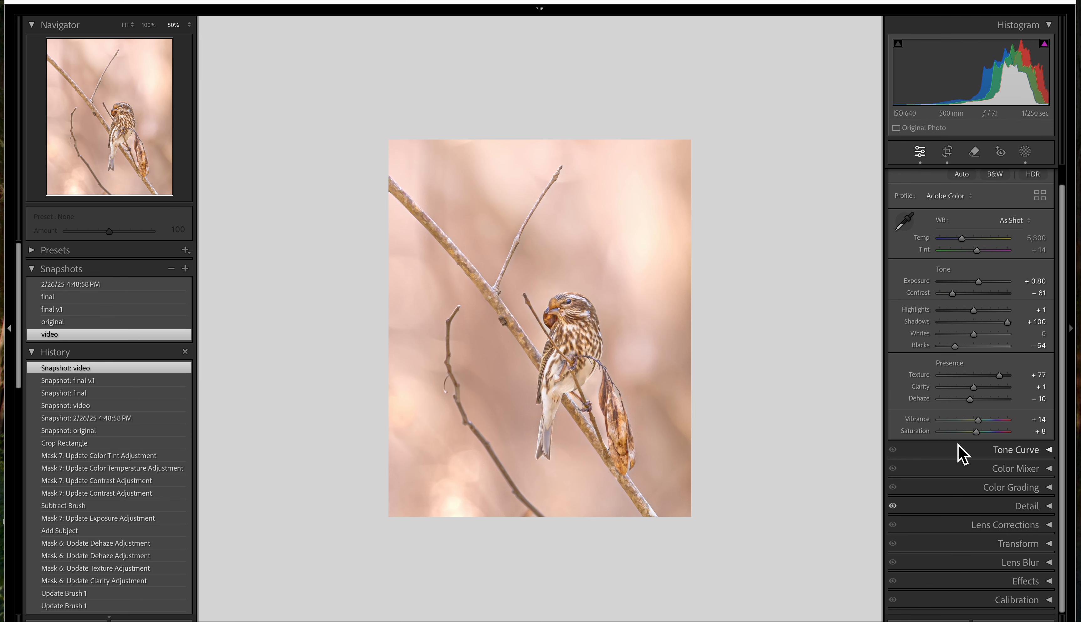
click(975, 435)
mouse_move(976, 436)
mouse_down()
mouse_move(1015, 441)
mouse_move(967, 446)
mouse_move(980, 419)
mouse_move(990, 422)
mouse_move(966, 423)
mouse_move(977, 425)
mouse_up()
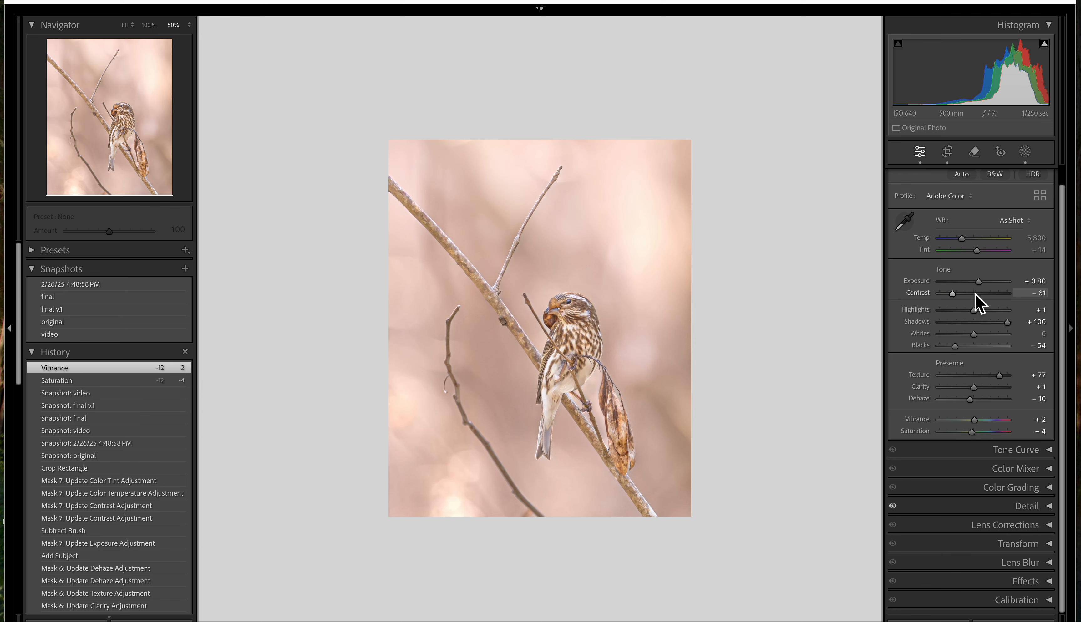
drag(981, 285, 982, 284)
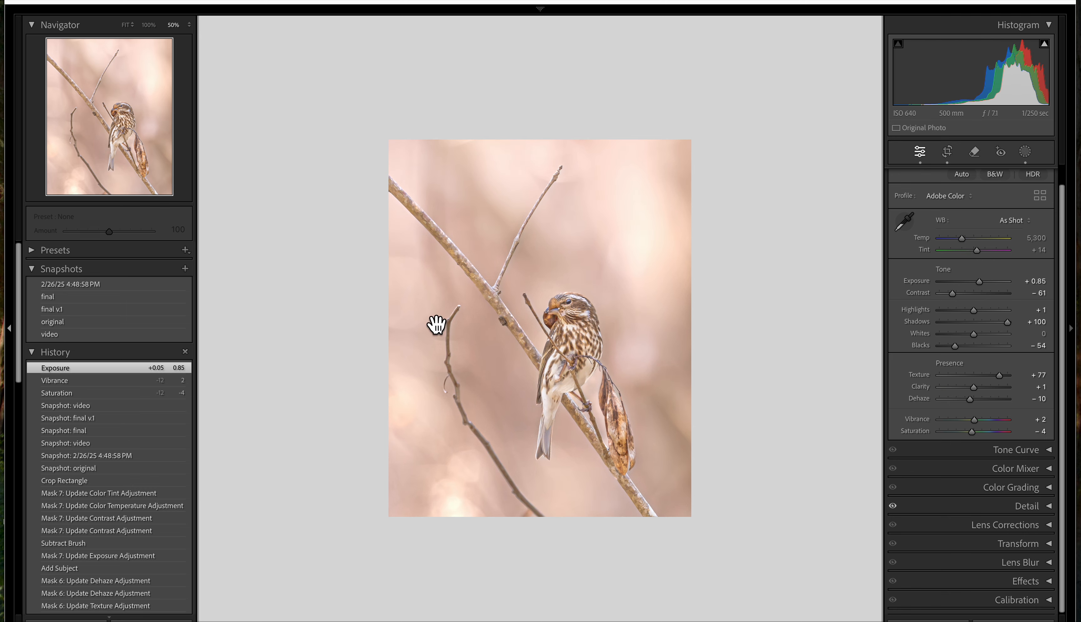
Compare the 2/26/25 4:48:58 PM, video and final v.1 snapshots, finishing on final v.1
mouse_move(142, 287)
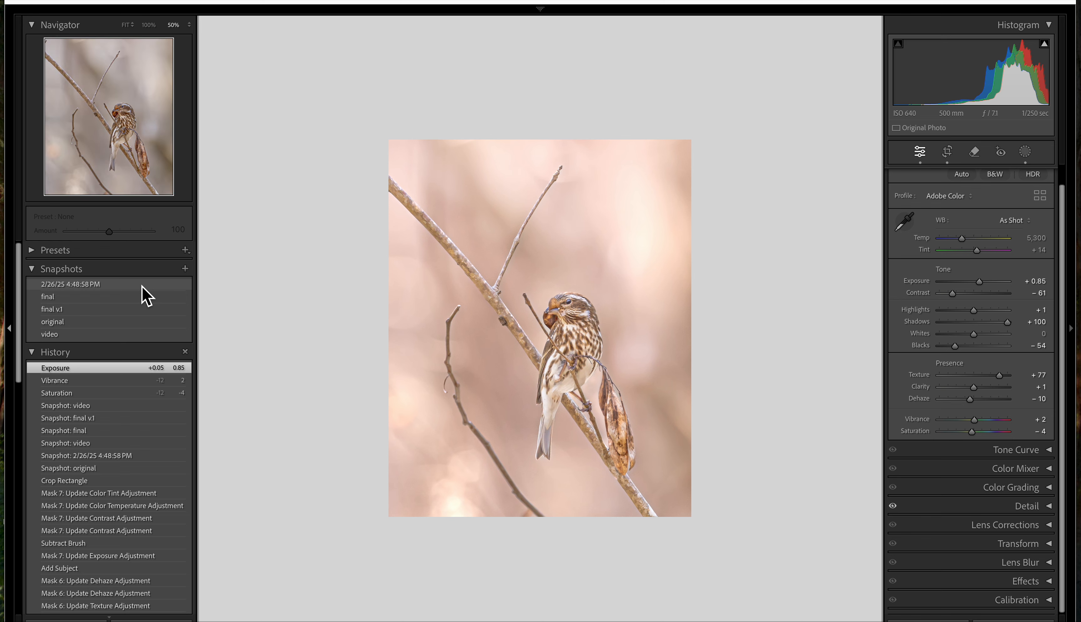
click(142, 287)
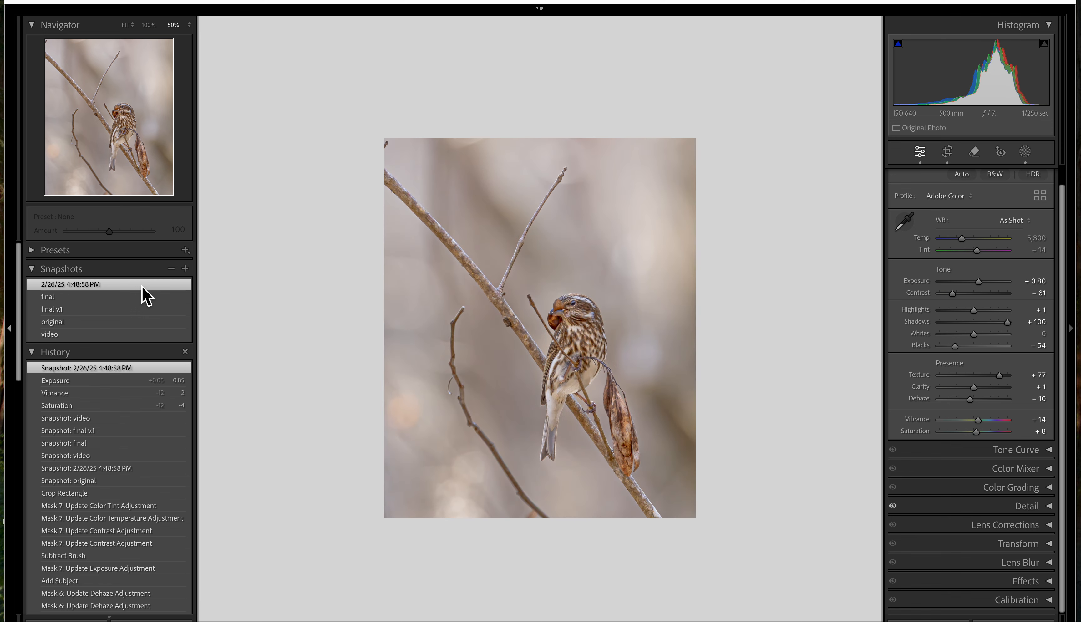
click(141, 335)
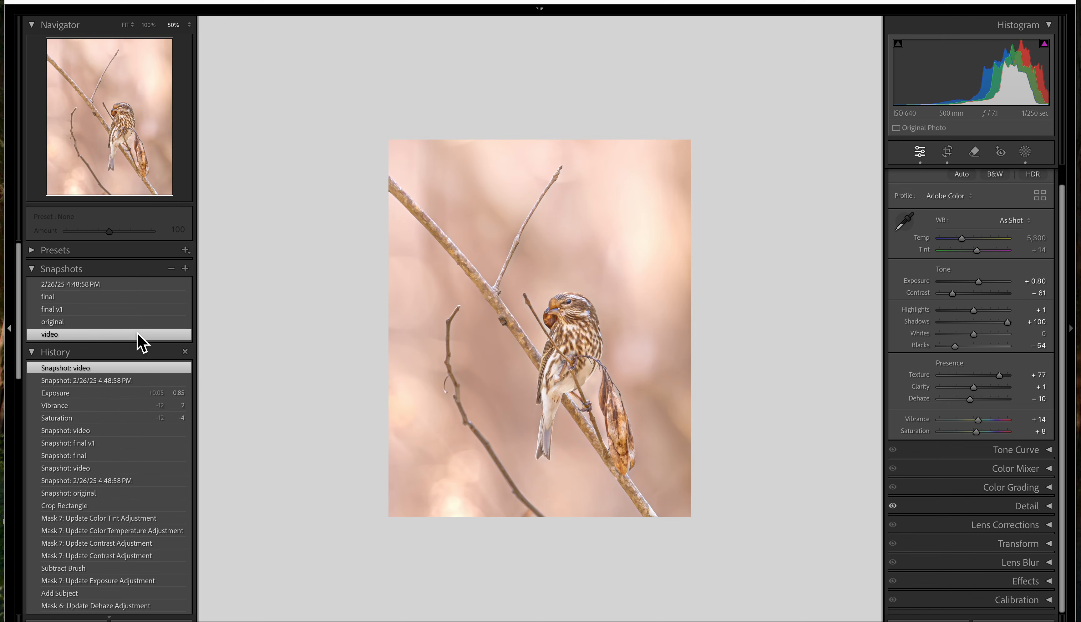
click(145, 309)
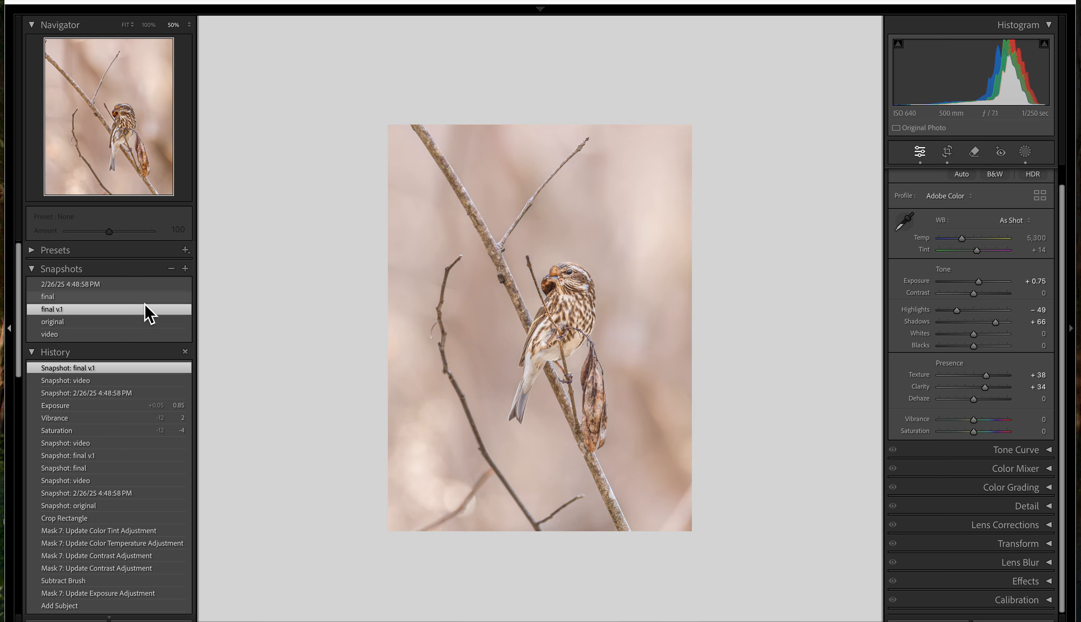
key(super+shift+5)
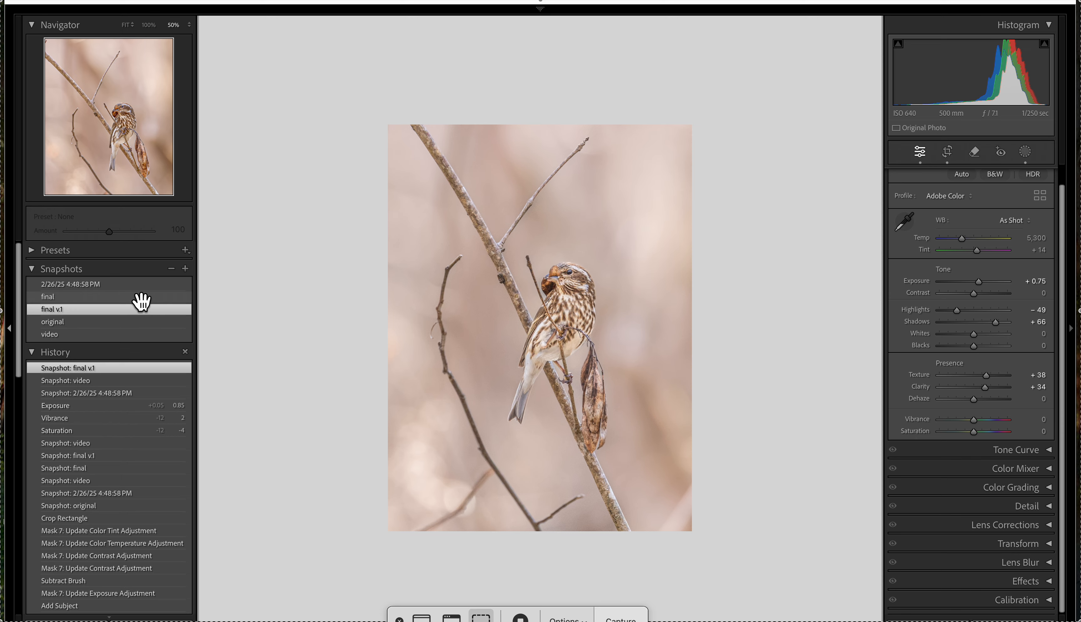